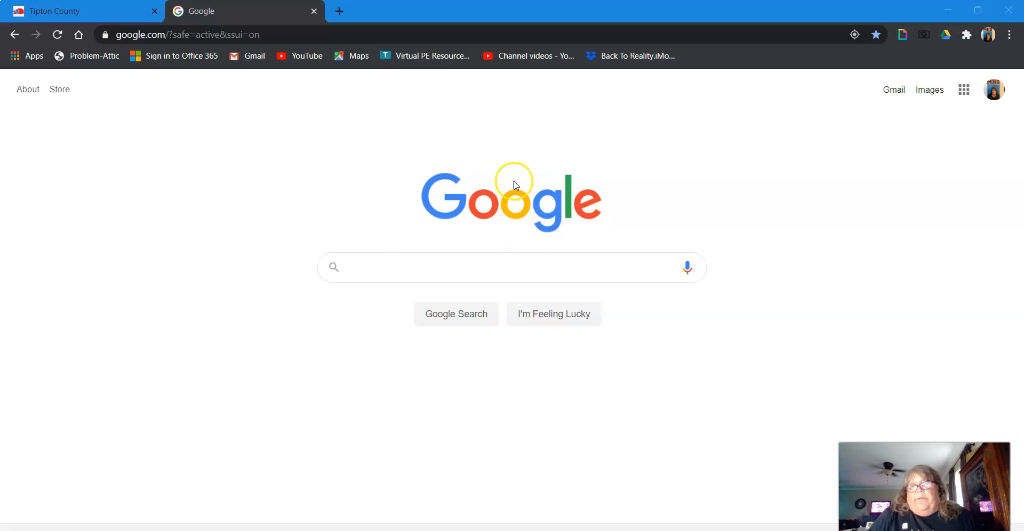
Step: Open Google Classroom from the Google apps launcher
{"action": "left_click", "coordinate": [997, 92]}
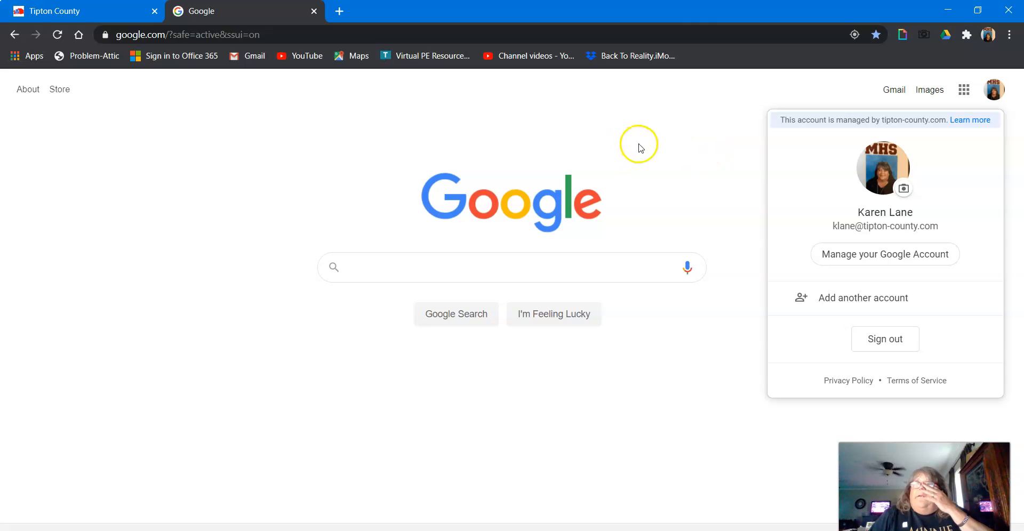
{"action": "left_click", "coordinate": [678, 145]}
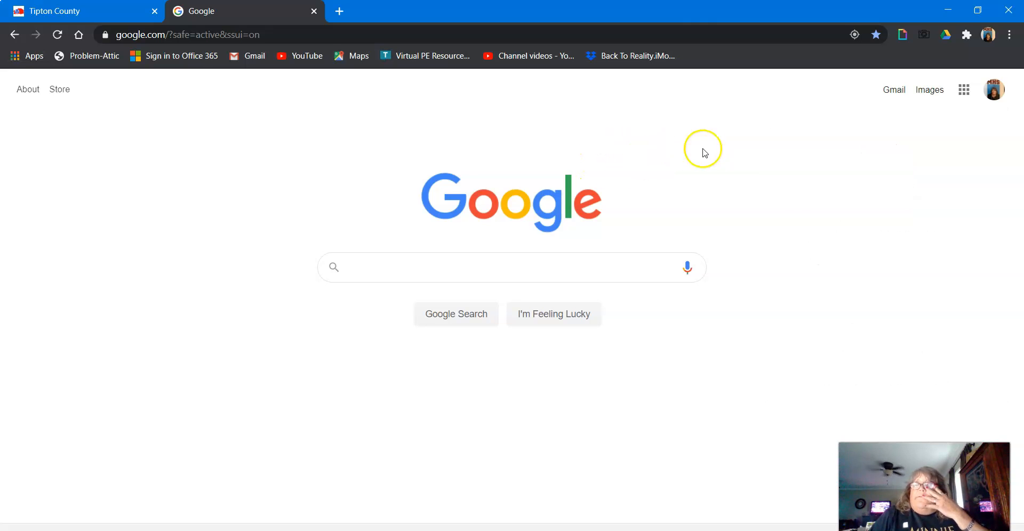
{"action": "left_click", "coordinate": [963, 91]}
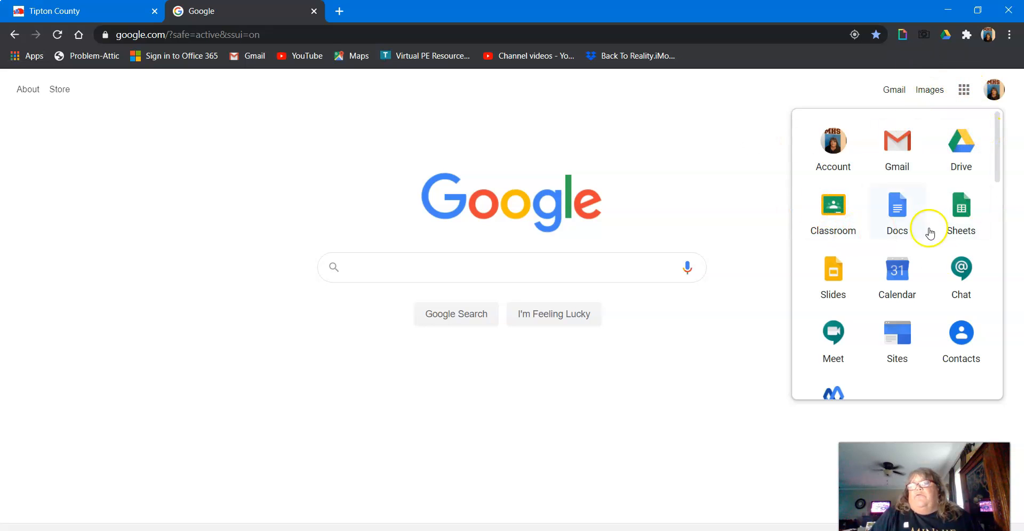
{"action": "left_click", "coordinate": [835, 209]}
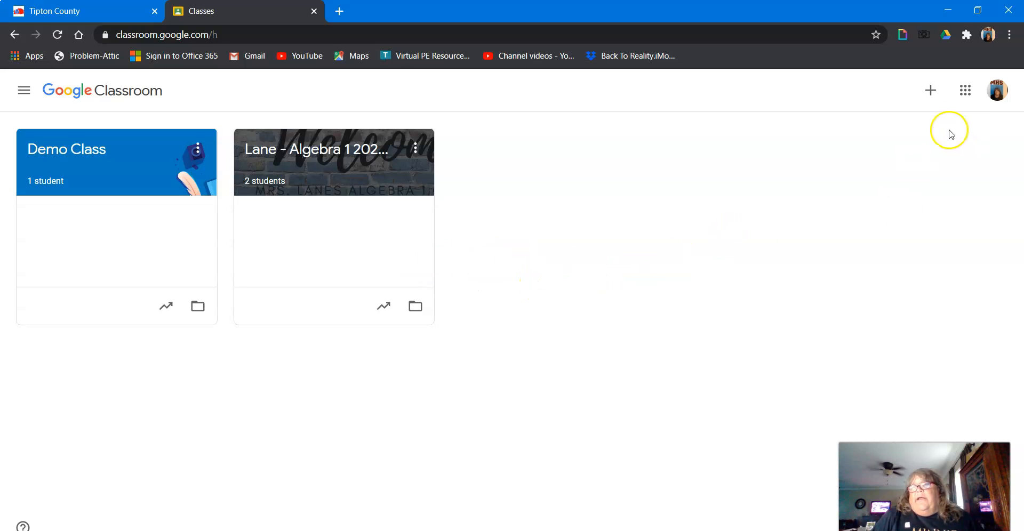
Step: Create a new class named Demo 3
{"action": "left_click", "coordinate": [931, 93]}
{"action": "left_click", "coordinate": [906, 142]}
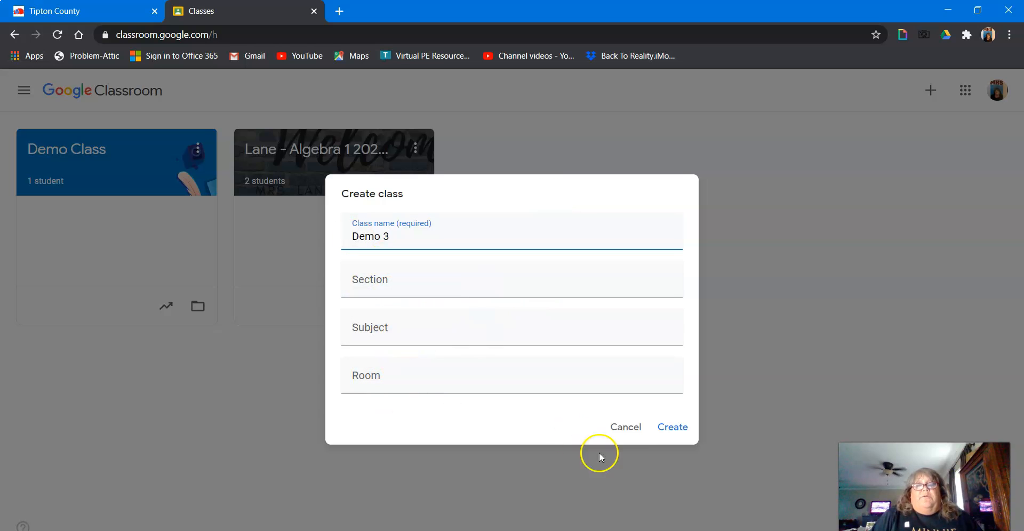
{"action": "left_click", "coordinate": [681, 435]}
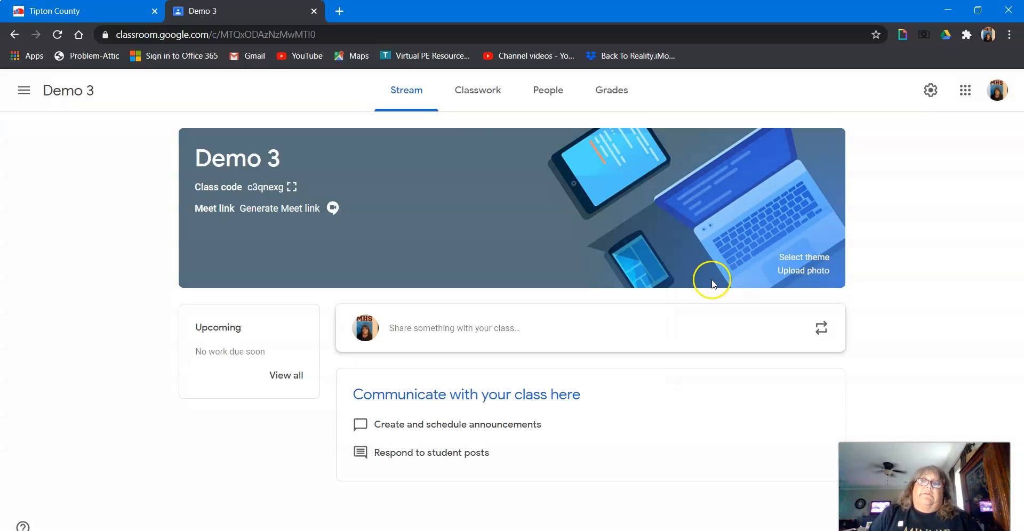
Step: Apply the dark General gallery theme with gold medals as the class theme
{"action": "left_click", "coordinate": [814, 258]}
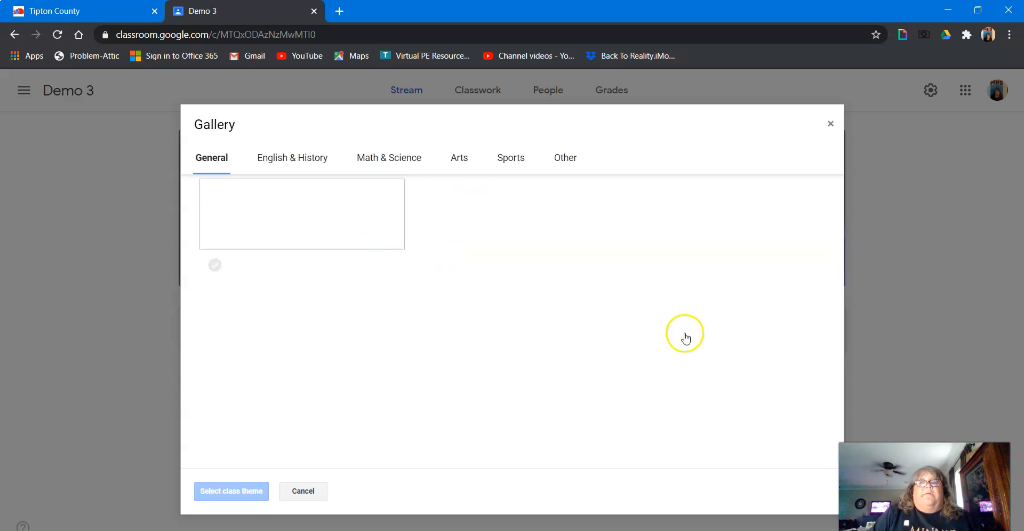
{"action": "left_click", "coordinate": [474, 238]}
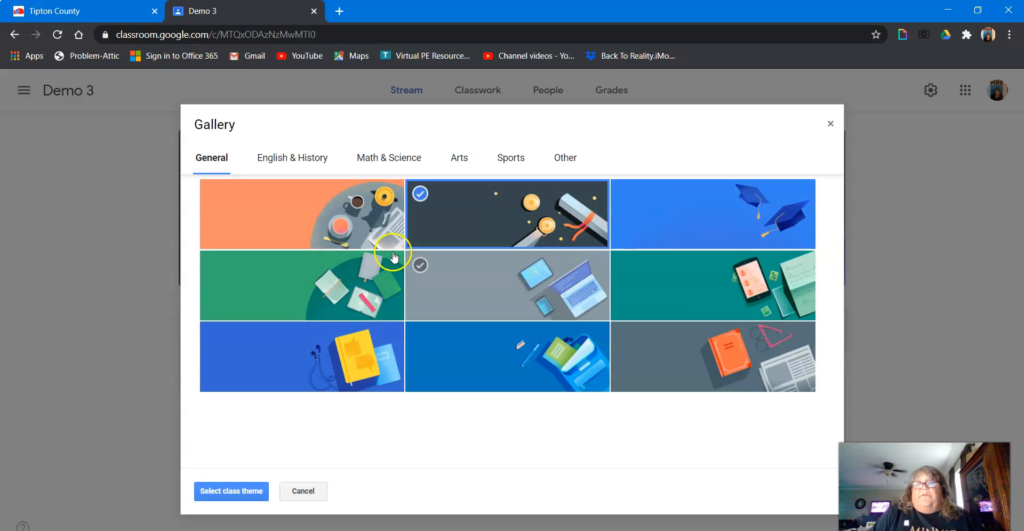
{"action": "left_click", "coordinate": [225, 490]}
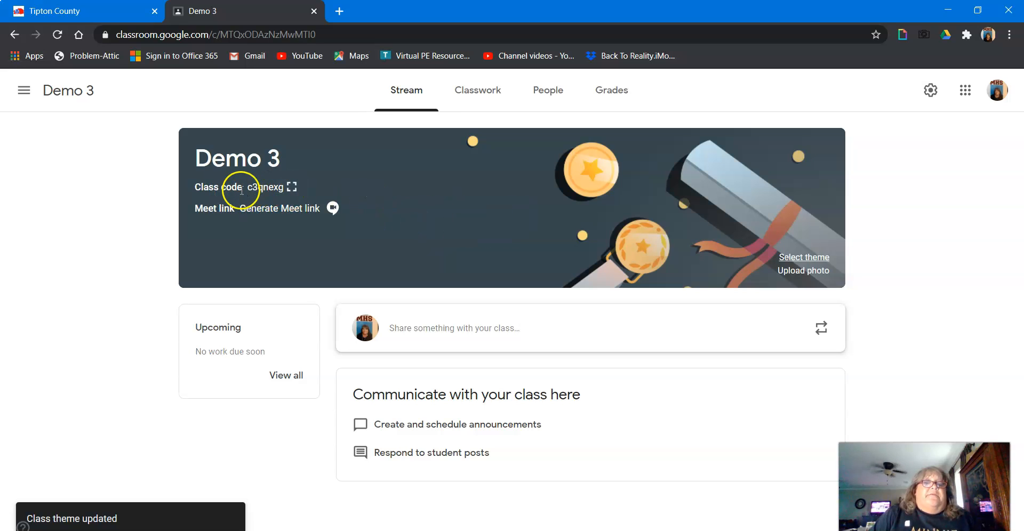
Step: Display the class code enlarged and close the display
{"action": "left_click", "coordinate": [291, 187]}
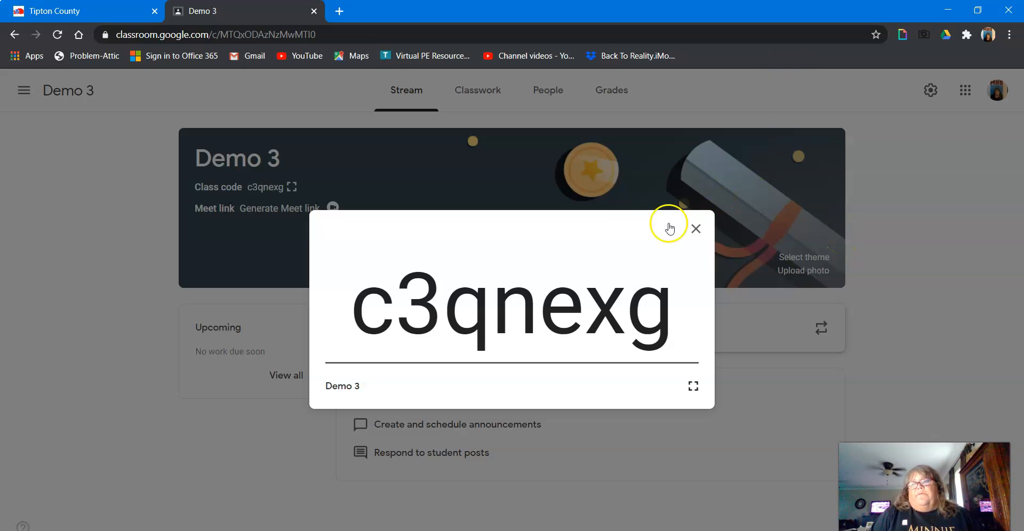
{"action": "left_click", "coordinate": [697, 227]}
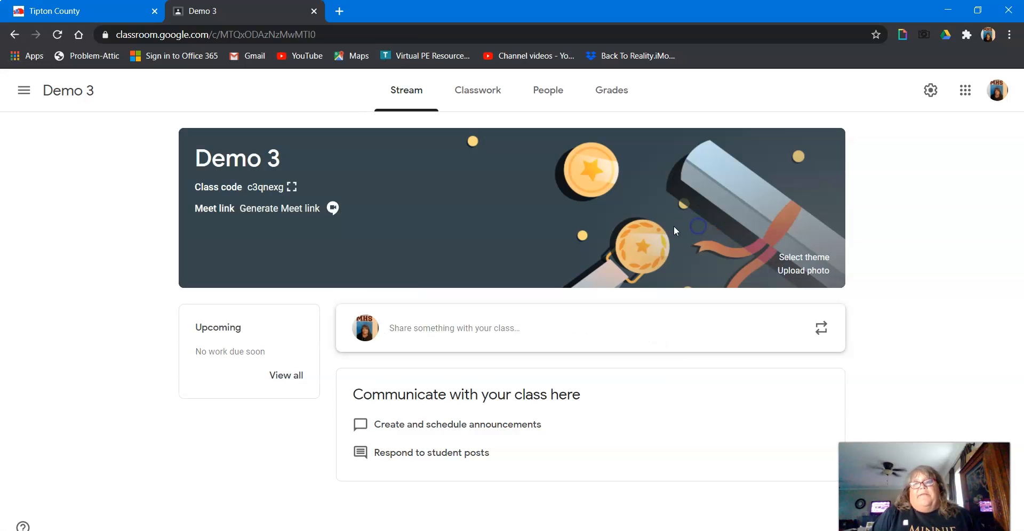
Step: Invite a student to the class by entering the student's school e-mail address on the People page
{"action": "left_click", "coordinate": [549, 94]}
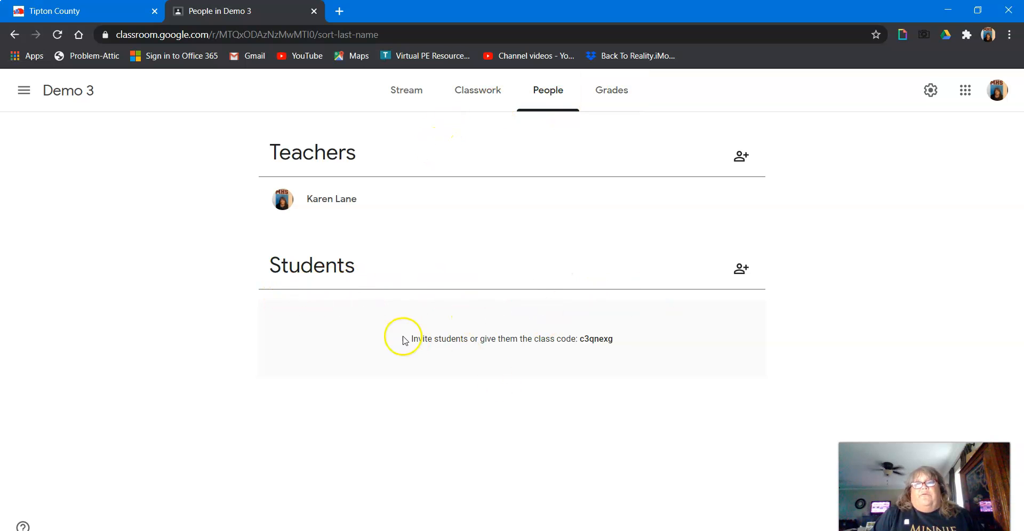
{"action": "left_click", "coordinate": [736, 270]}
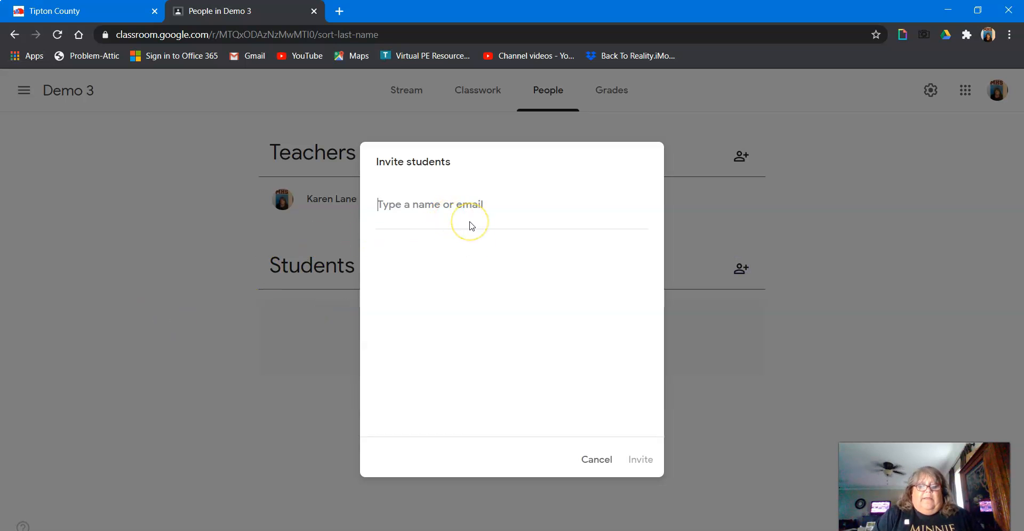
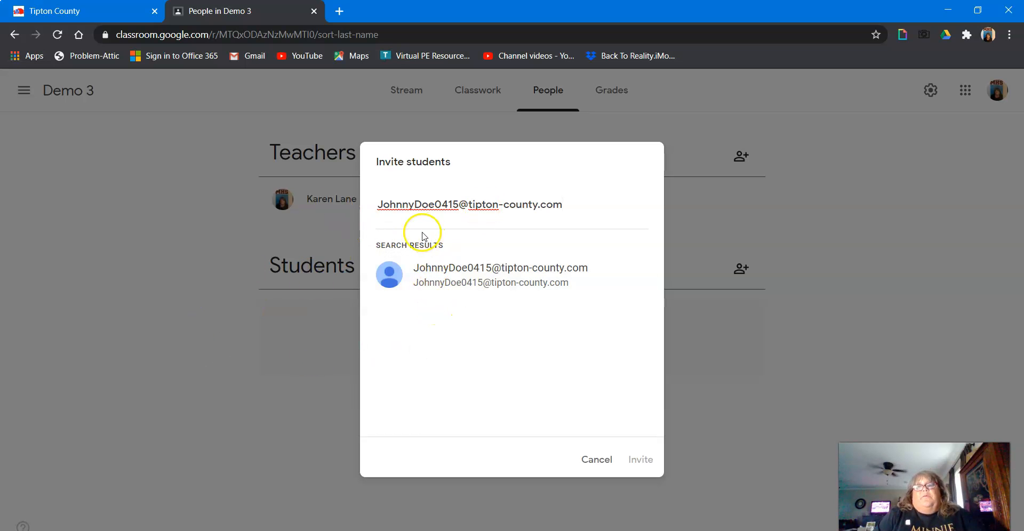
{"action": "left_click", "coordinate": [484, 276]}
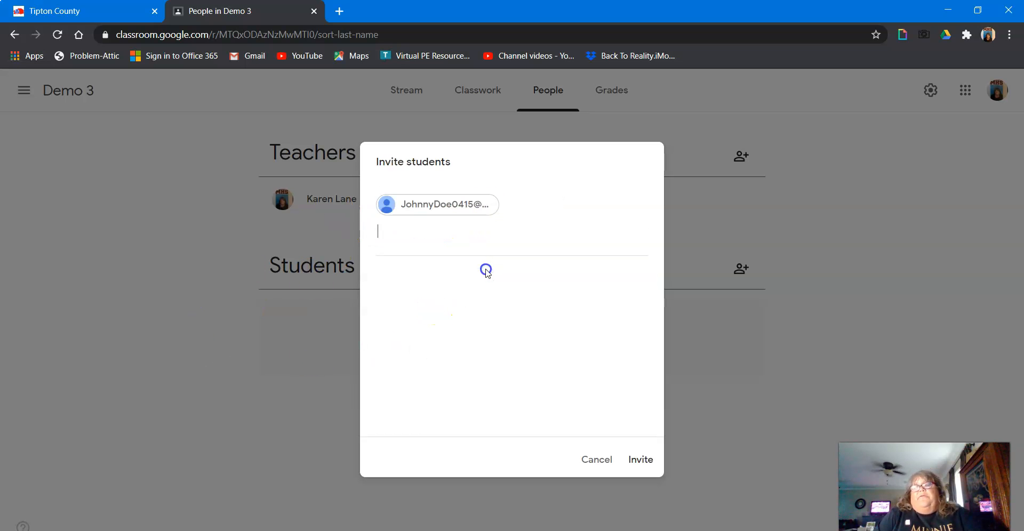
{"action": "left_click", "coordinate": [640, 459]}
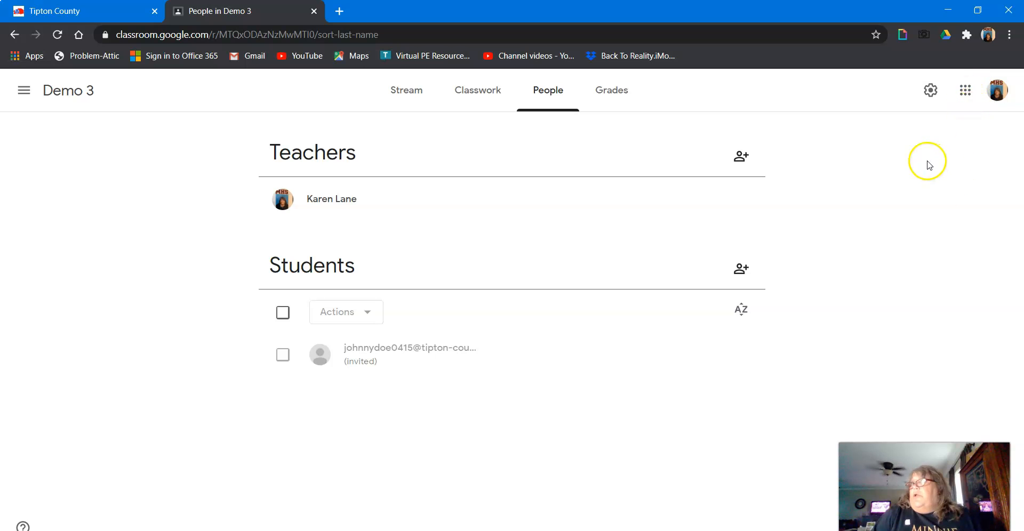
Step: Return to the class list and open the Lane - Algebra 1 2020-2021 class
{"action": "left_click", "coordinate": [22, 95]}
{"action": "left_click", "coordinate": [85, 94]}
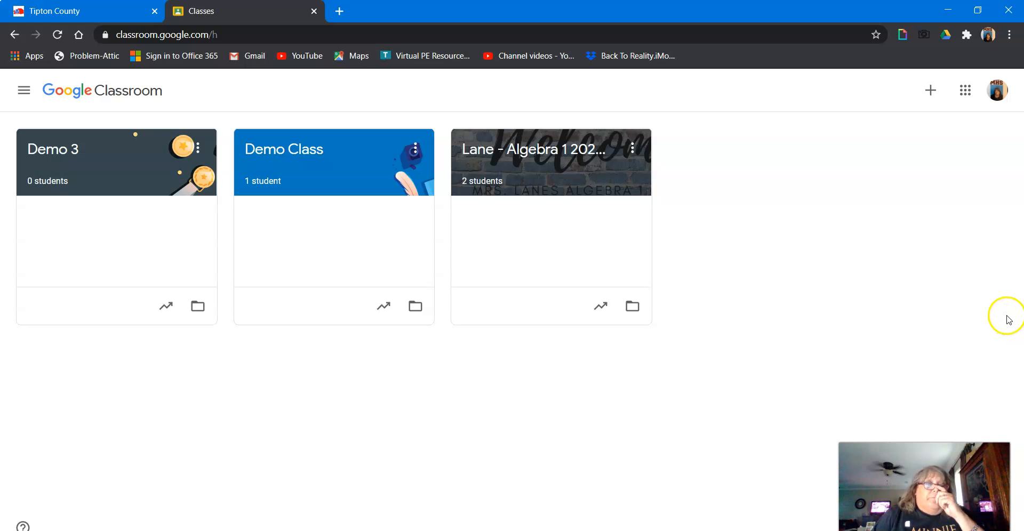
{"action": "left_click", "coordinate": [523, 154]}
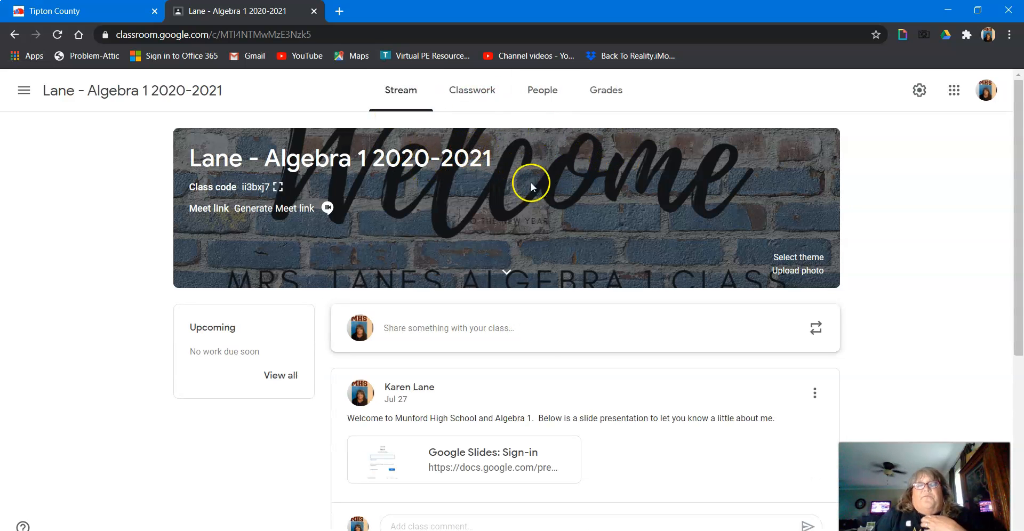
Step: Scroll through the posts in the class stream
{"action": "scroll", "coordinate": [538, 325], "scroll_direction": "down", "scroll_amount": 4}
{"action": "scroll", "coordinate": [536, 295], "scroll_direction": "up", "scroll_amount": 4}
{"action": "scroll", "coordinate": [539, 288], "scroll_direction": "down", "scroll_amount": 5}
{"action": "scroll", "coordinate": [539, 291], "scroll_direction": "up", "scroll_amount": 5}
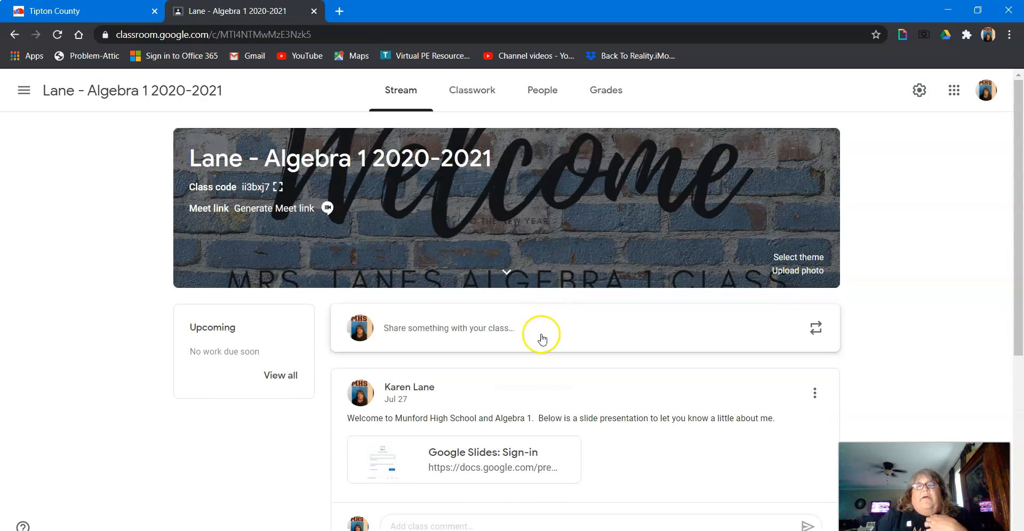
{"action": "scroll", "coordinate": [527, 344], "scroll_direction": "down", "scroll_amount": 6}
{"action": "scroll", "coordinate": [526, 336], "scroll_direction": "up", "scroll_amount": 6}
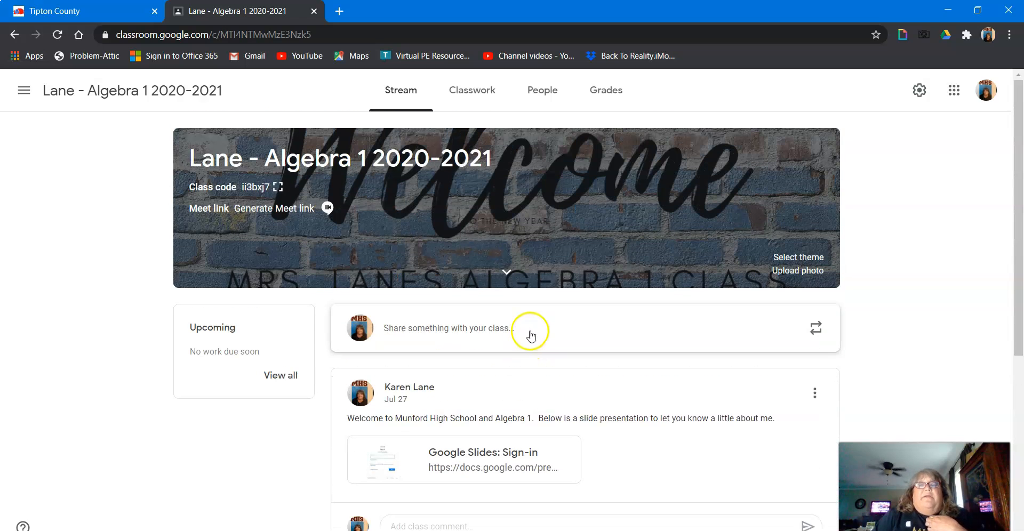
{"action": "scroll", "coordinate": [598, 307], "scroll_direction": "down", "scroll_amount": 1}
{"action": "scroll", "coordinate": [598, 304], "scroll_direction": "down", "scroll_amount": 6}
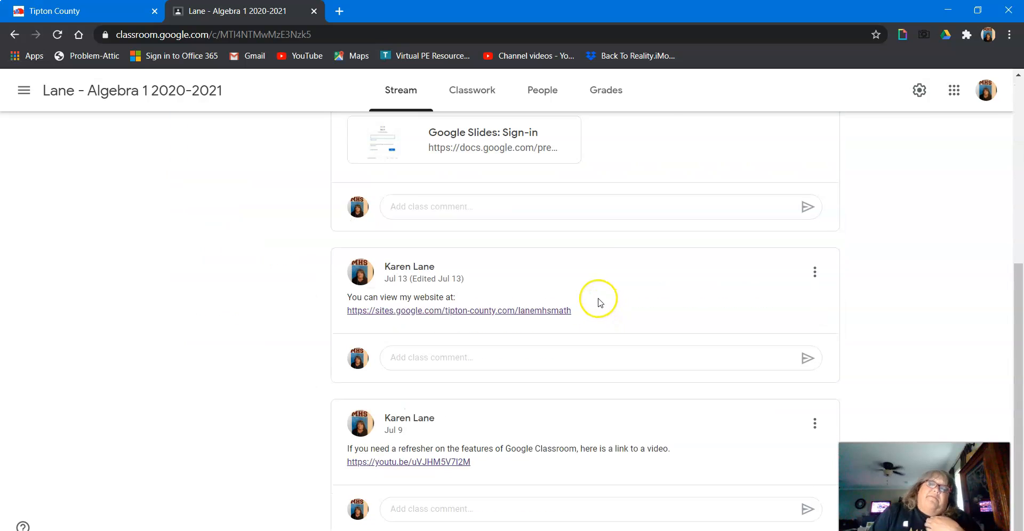
{"action": "scroll", "coordinate": [600, 277], "scroll_direction": "up", "scroll_amount": 6}
{"action": "scroll", "coordinate": [601, 272], "scroll_direction": "down", "scroll_amount": 6}
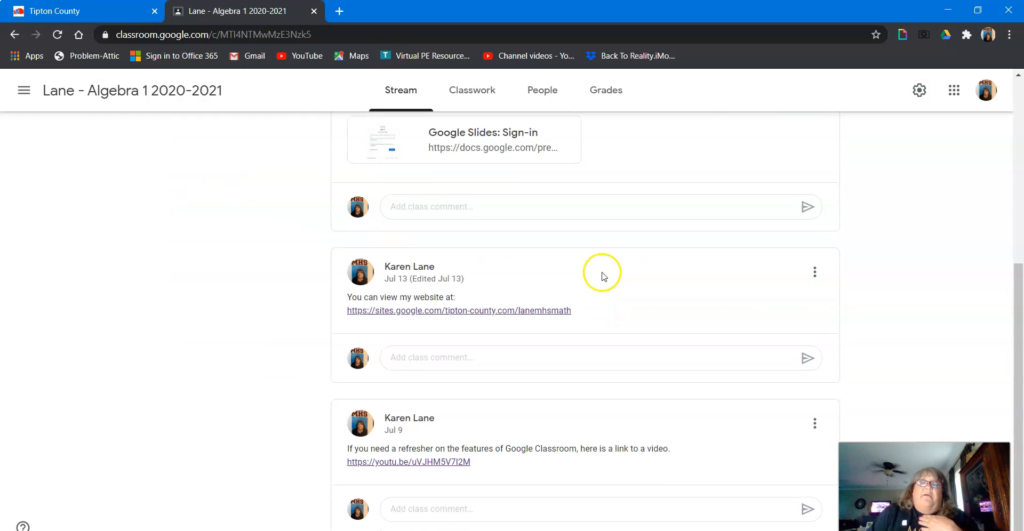
{"action": "scroll", "coordinate": [603, 275], "scroll_direction": "up", "scroll_amount": 6}
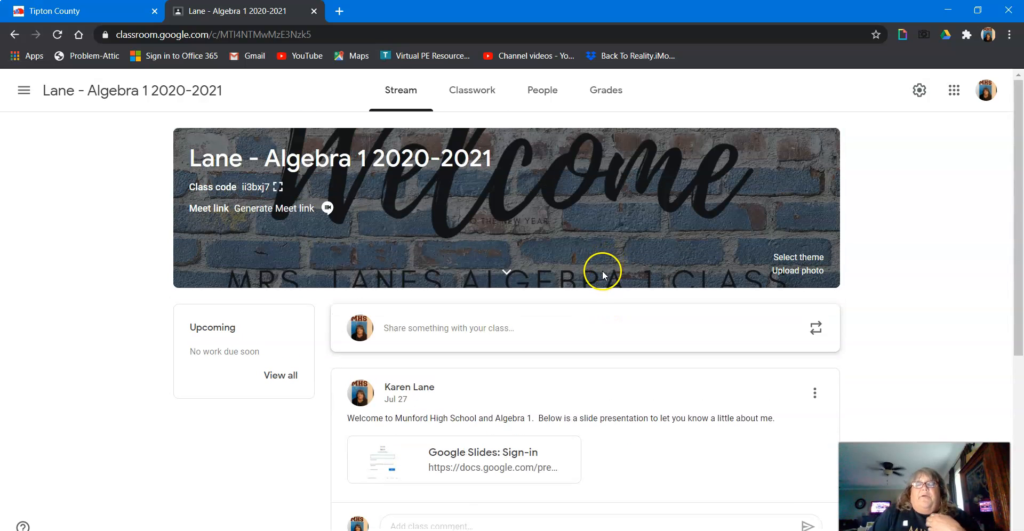
{"action": "scroll", "coordinate": [602, 270], "scroll_direction": "down", "scroll_amount": 4}
{"action": "scroll", "coordinate": [600, 272], "scroll_direction": "up", "scroll_amount": 4}
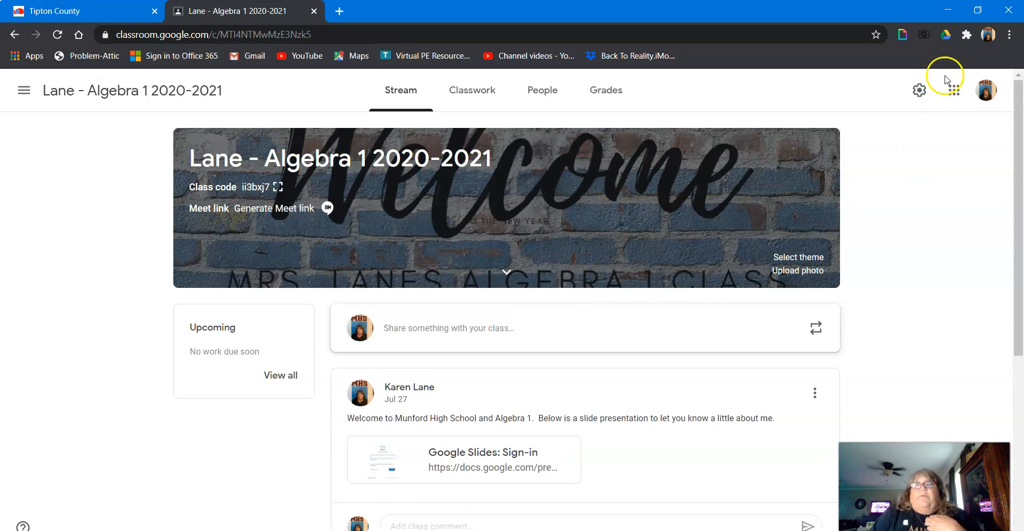
Step: Open the class settings and set Stream to Only teachers can post or comment
{"action": "left_click", "coordinate": [920, 90]}
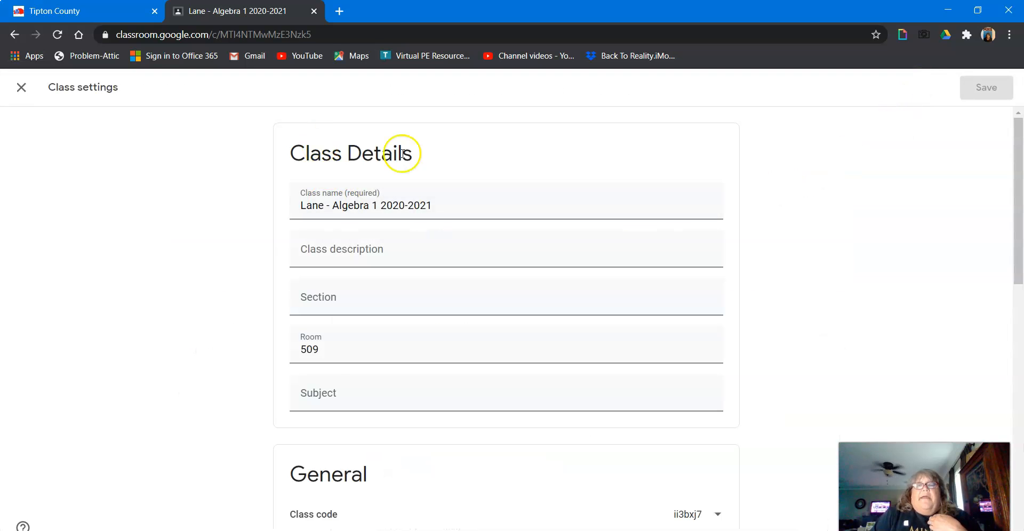
{"action": "scroll", "coordinate": [203, 235], "scroll_direction": "down", "scroll_amount": 6}
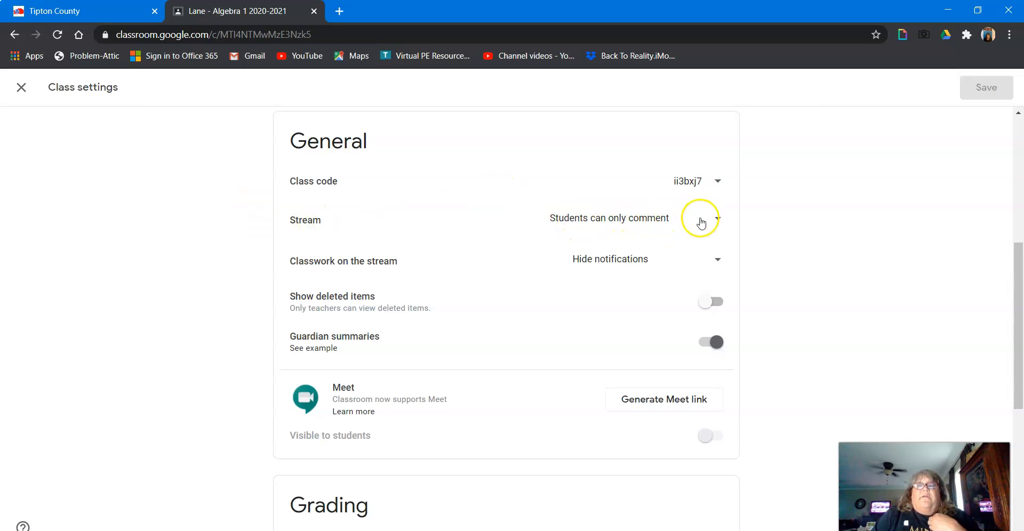
{"action": "left_click", "coordinate": [719, 217]}
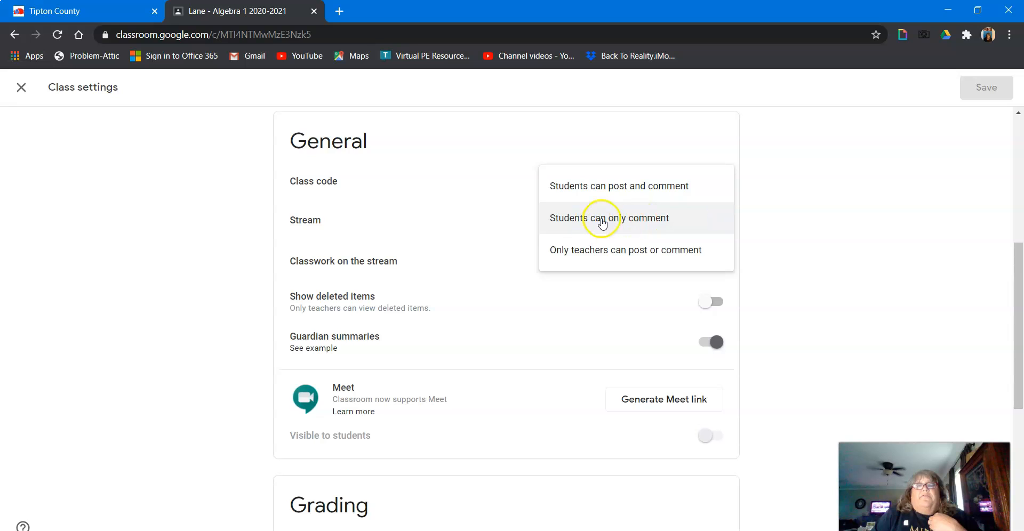
{"action": "left_click", "coordinate": [601, 256]}
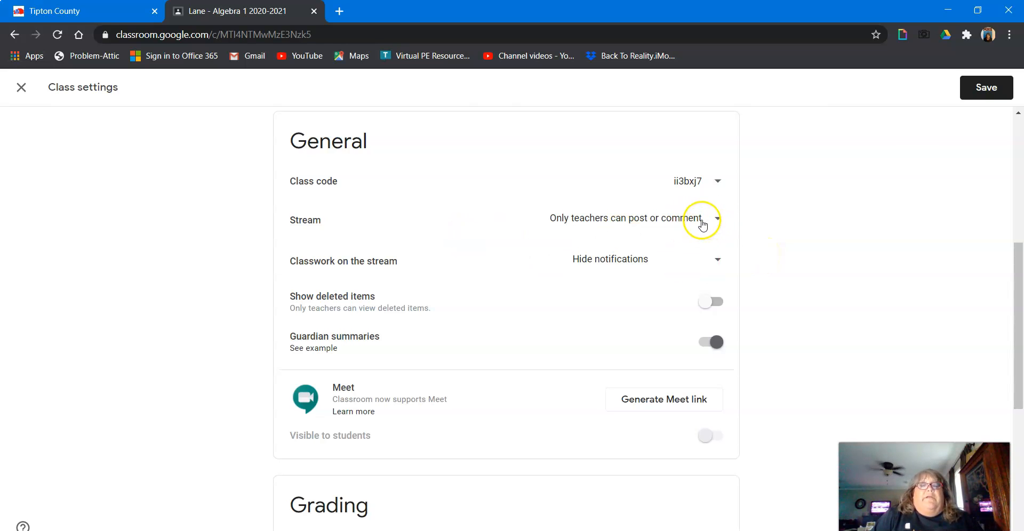
{"action": "left_click", "coordinate": [717, 261]}
{"action": "left_click", "coordinate": [612, 260]}
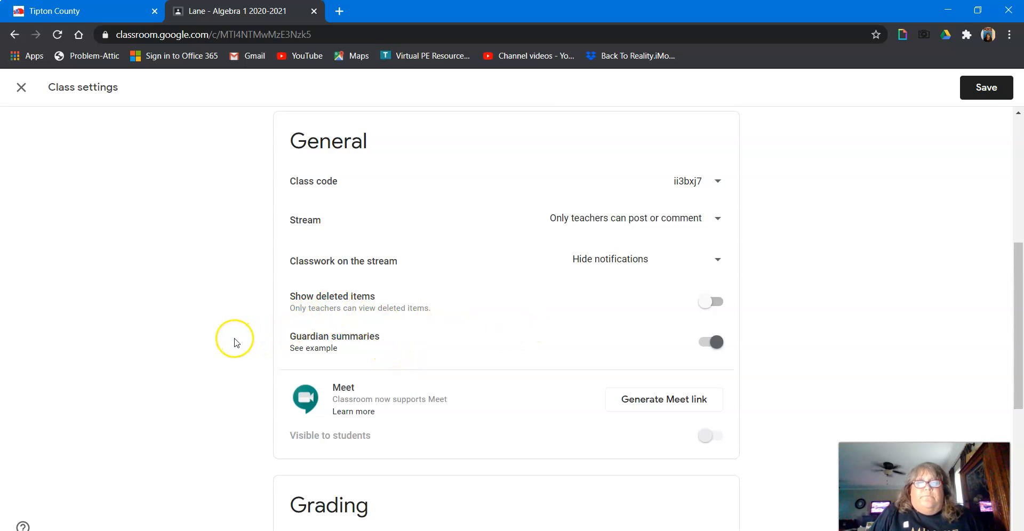
Step: Turn off Guardian summaries, declining to add the class to guardian email summaries
{"action": "scroll", "coordinate": [238, 347], "scroll_direction": "down", "scroll_amount": 4}
{"action": "scroll", "coordinate": [237, 348], "scroll_direction": "up", "scroll_amount": 3}
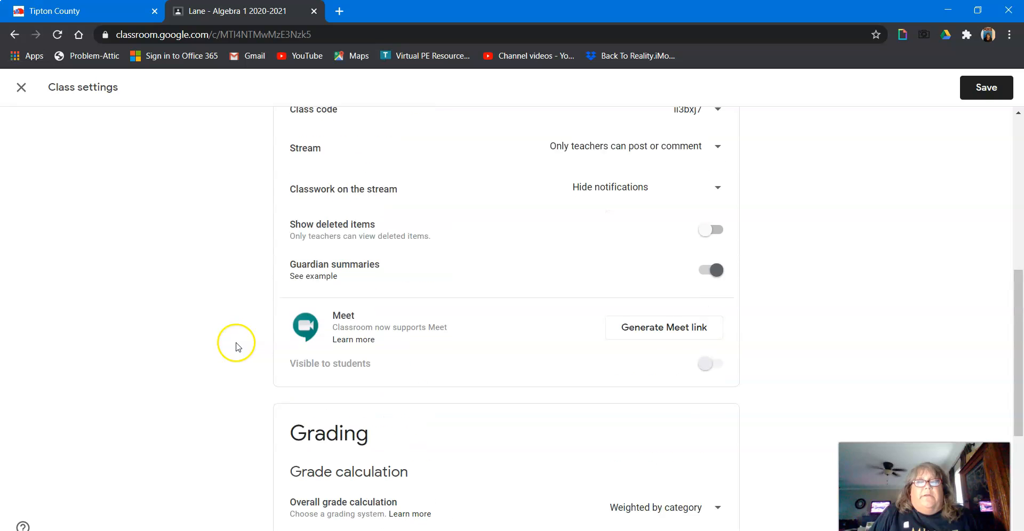
{"action": "scroll", "coordinate": [219, 320], "scroll_direction": "down", "scroll_amount": 1}
{"action": "scroll", "coordinate": [240, 293], "scroll_direction": "up", "scroll_amount": 1}
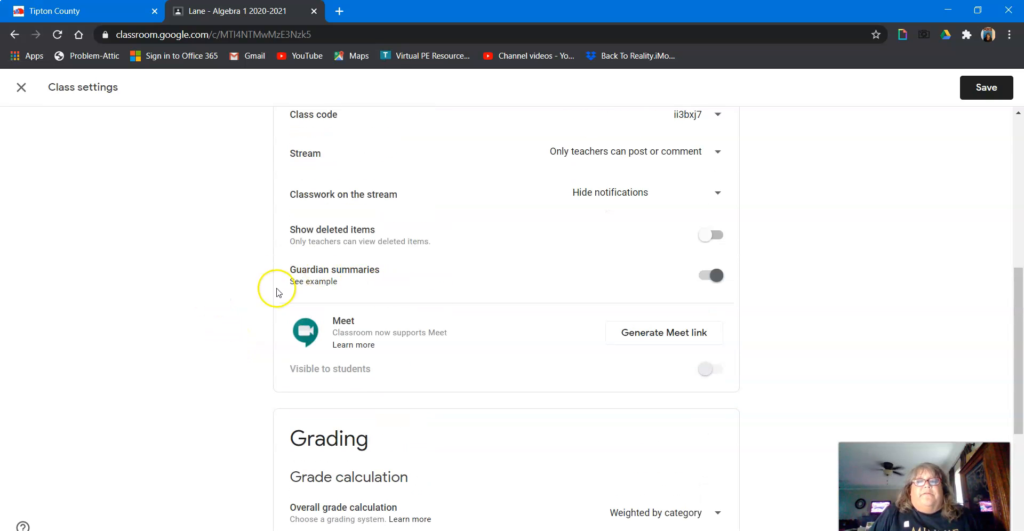
{"action": "left_click", "coordinate": [716, 276]}
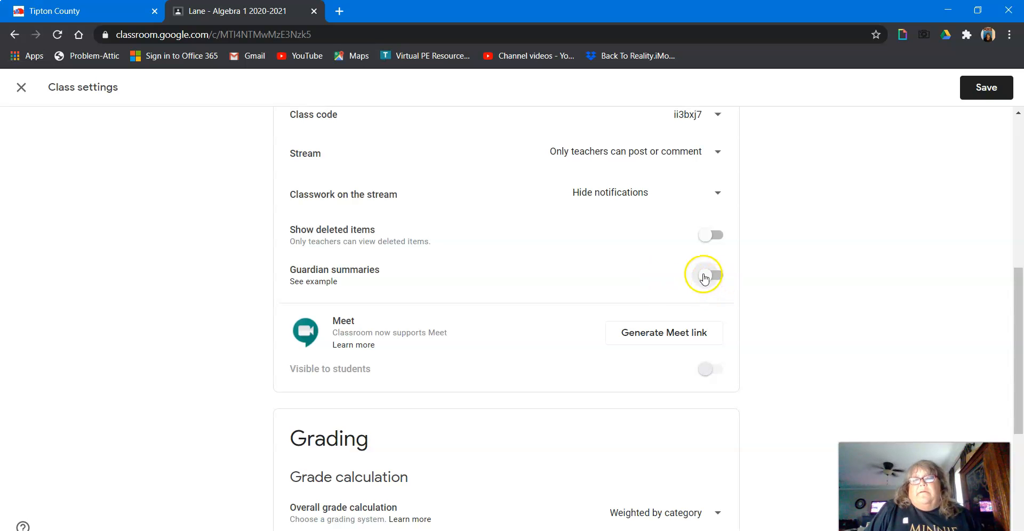
{"action": "left_click", "coordinate": [705, 276]}
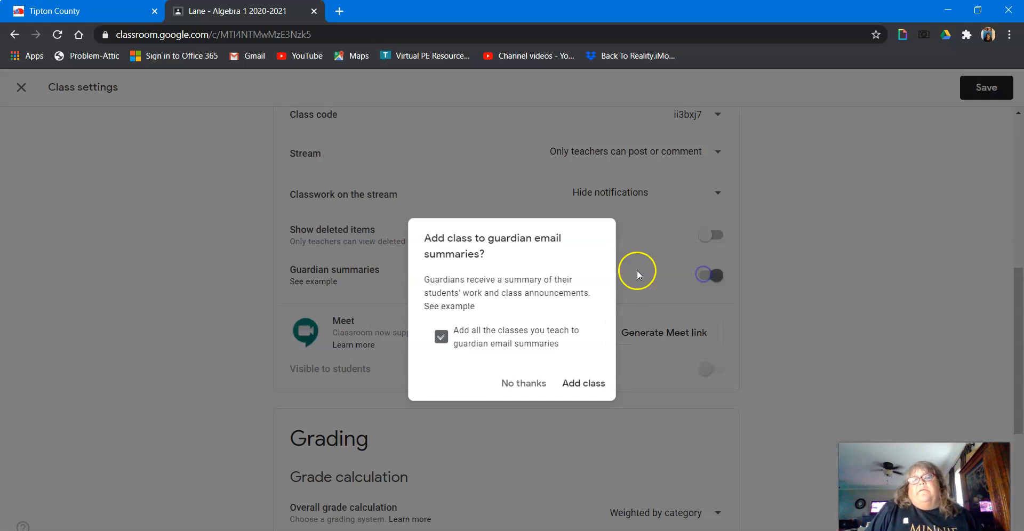
{"action": "left_click", "coordinate": [527, 382]}
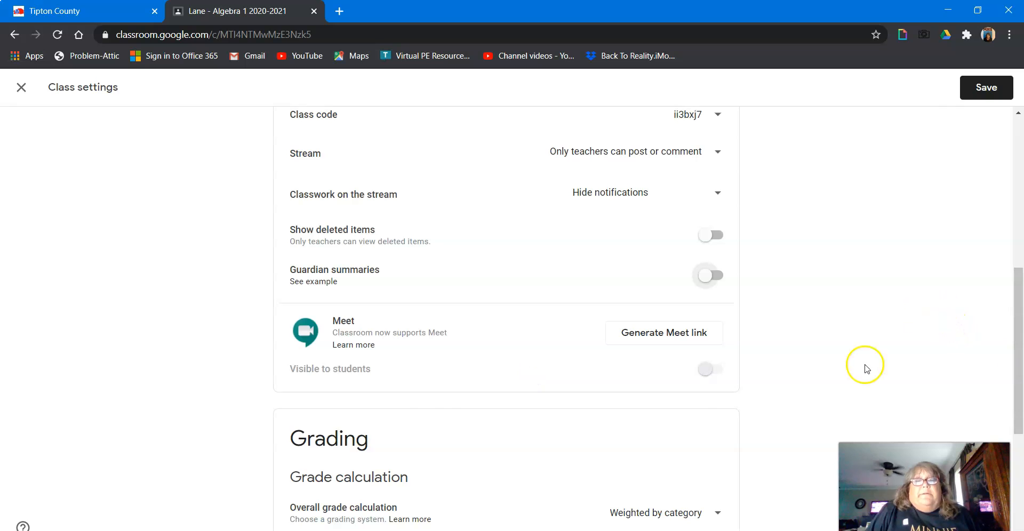
Step: Keep the overall grade calculation set to Weighted by category and save the class settings
{"action": "scroll", "coordinate": [118, 380], "scroll_direction": "down", "scroll_amount": 5}
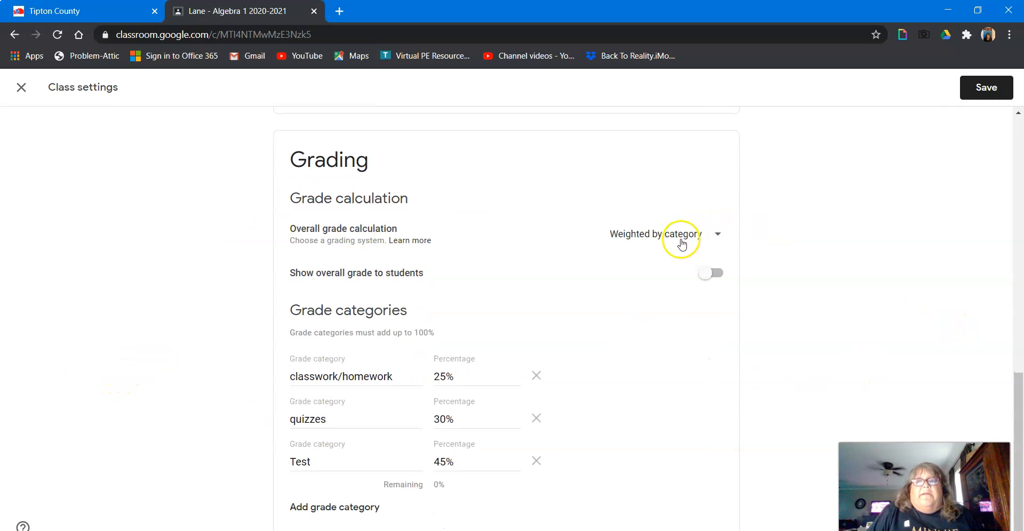
{"action": "left_click", "coordinate": [720, 234]}
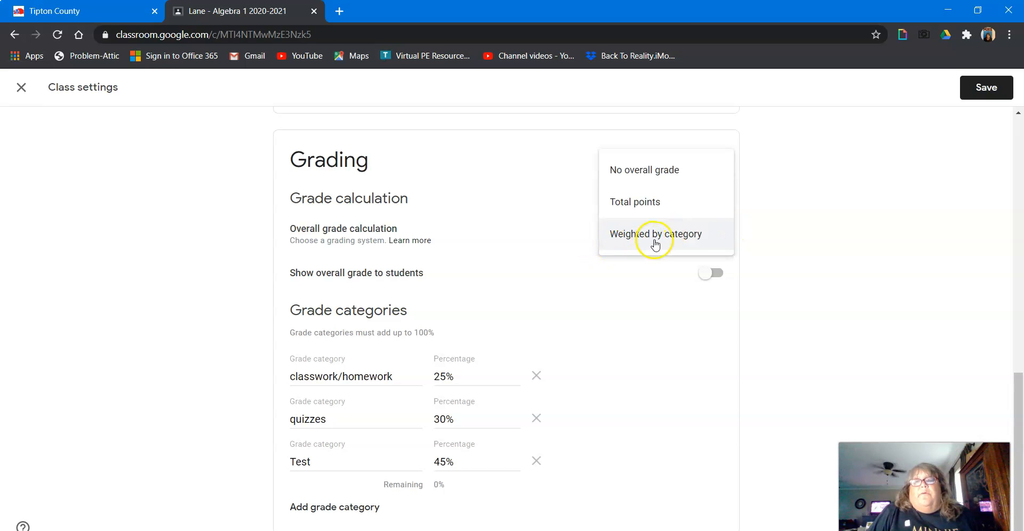
{"action": "left_click", "coordinate": [651, 235]}
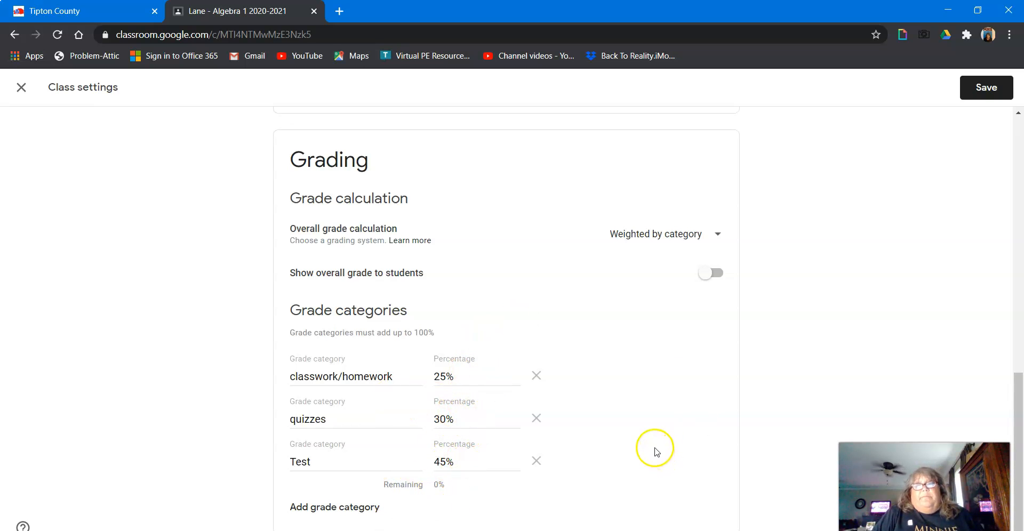
{"action": "scroll", "coordinate": [793, 377], "scroll_direction": "up", "scroll_amount": 12}
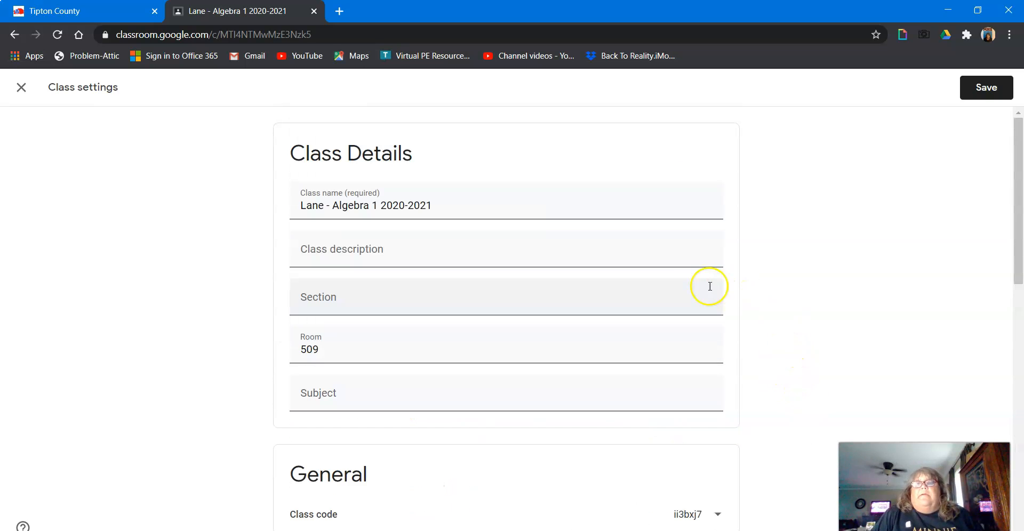
{"action": "left_click", "coordinate": [984, 91]}
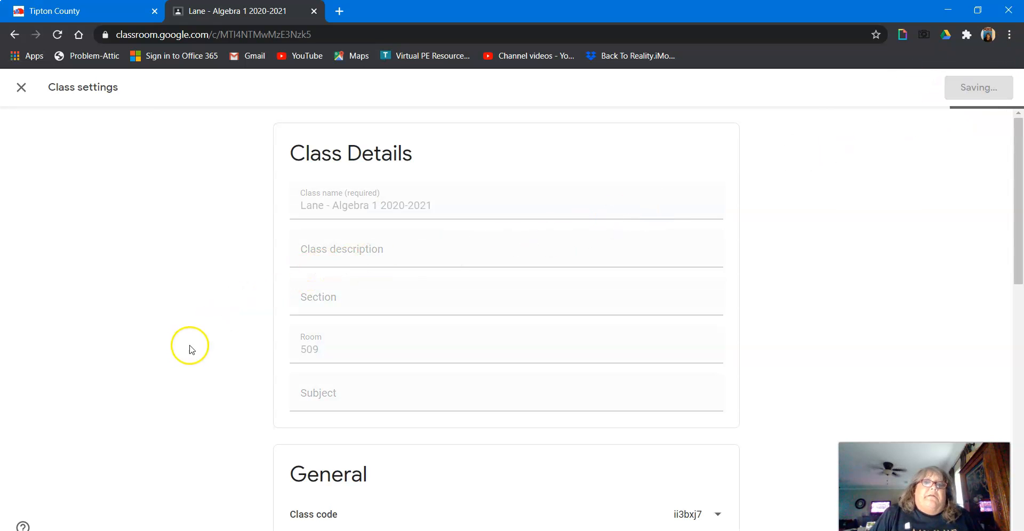
Step: Browse the class stream, then view the People and Grades pages of the class
{"action": "scroll", "coordinate": [585, 238], "scroll_direction": "down", "scroll_amount": 4}
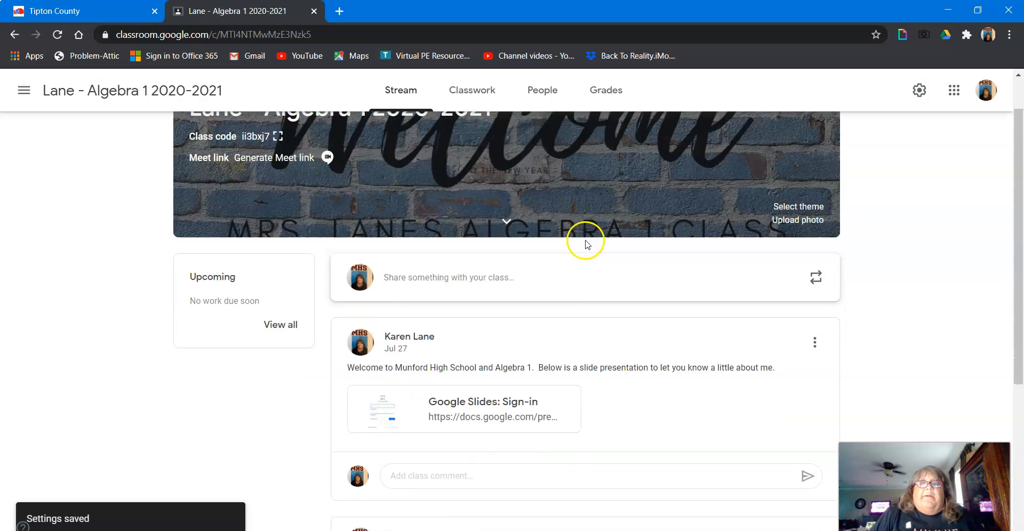
{"action": "scroll", "coordinate": [586, 251], "scroll_direction": "up", "scroll_amount": 2}
{"action": "scroll", "coordinate": [587, 253], "scroll_direction": "down", "scroll_amount": 3}
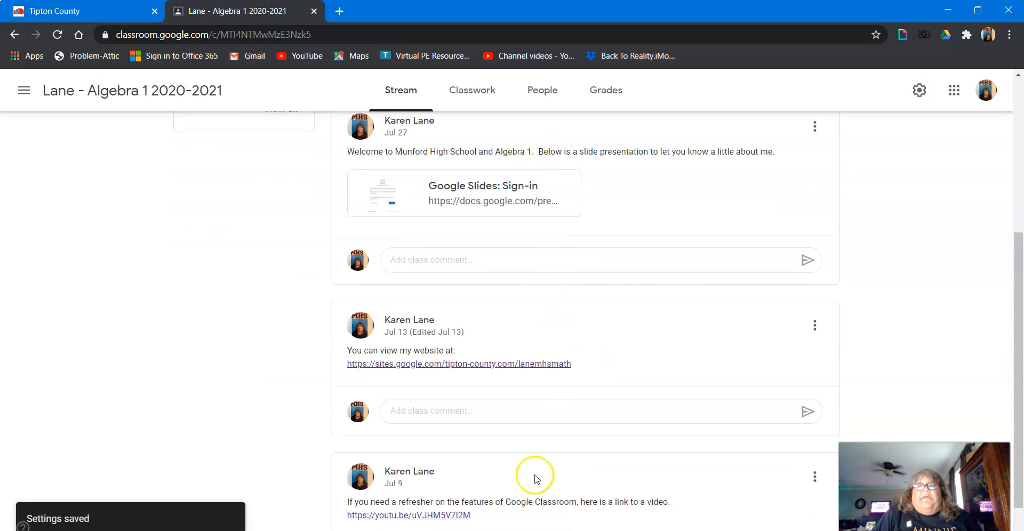
{"action": "scroll", "coordinate": [661, 291], "scroll_direction": "down", "scroll_amount": 1}
{"action": "scroll", "coordinate": [653, 296], "scroll_direction": "up", "scroll_amount": 6}
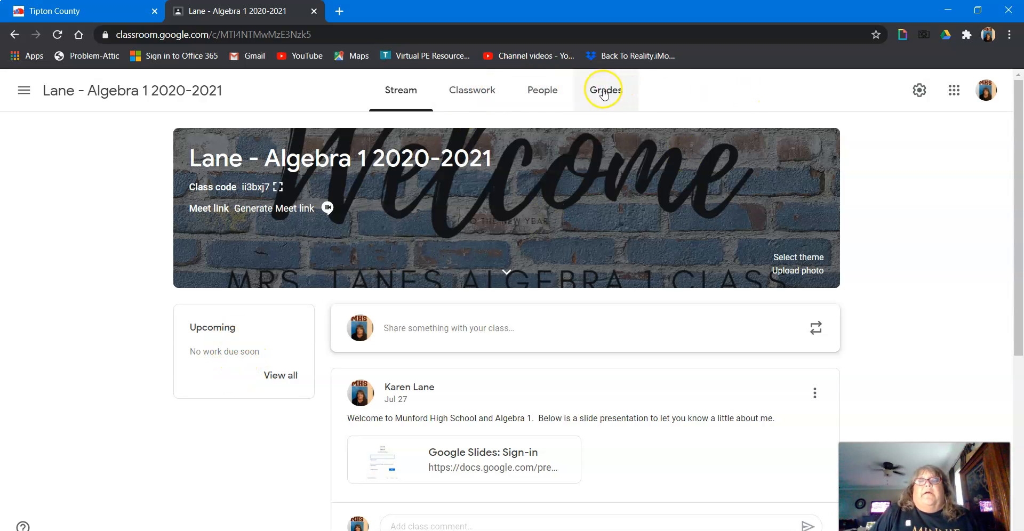
{"action": "left_click", "coordinate": [542, 86]}
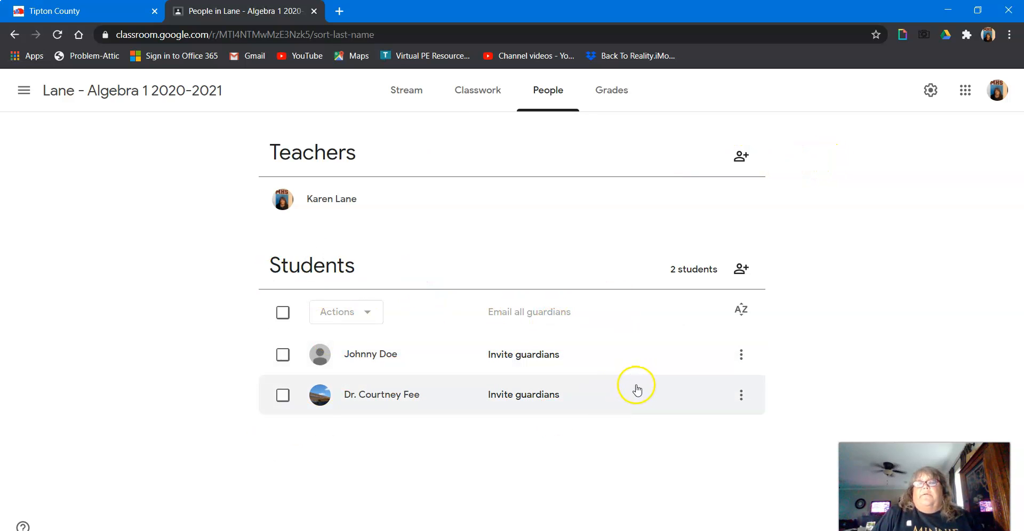
{"action": "left_click", "coordinate": [613, 91]}
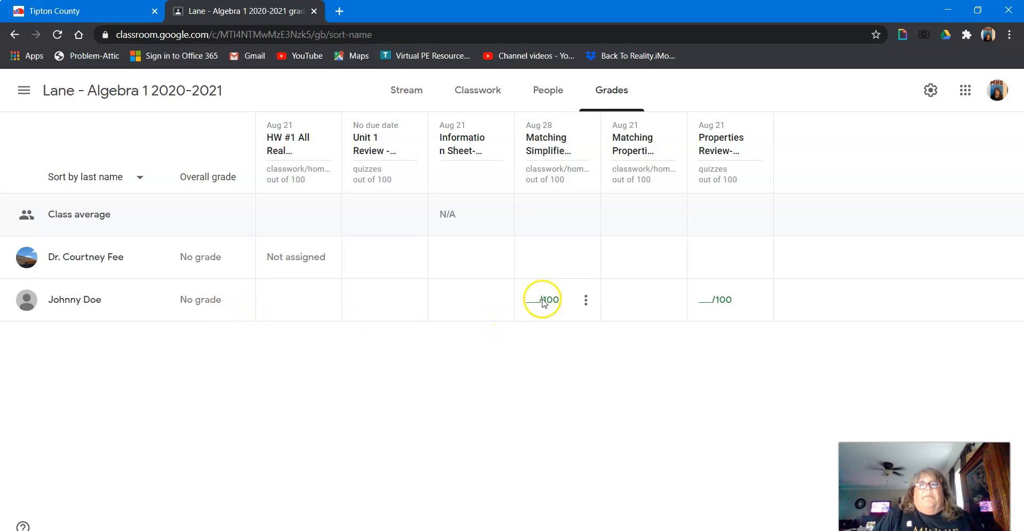
Step: View a student's submission for the Matching Simplified Equations assignment, then close its tab
{"action": "left_click", "coordinate": [587, 302]}
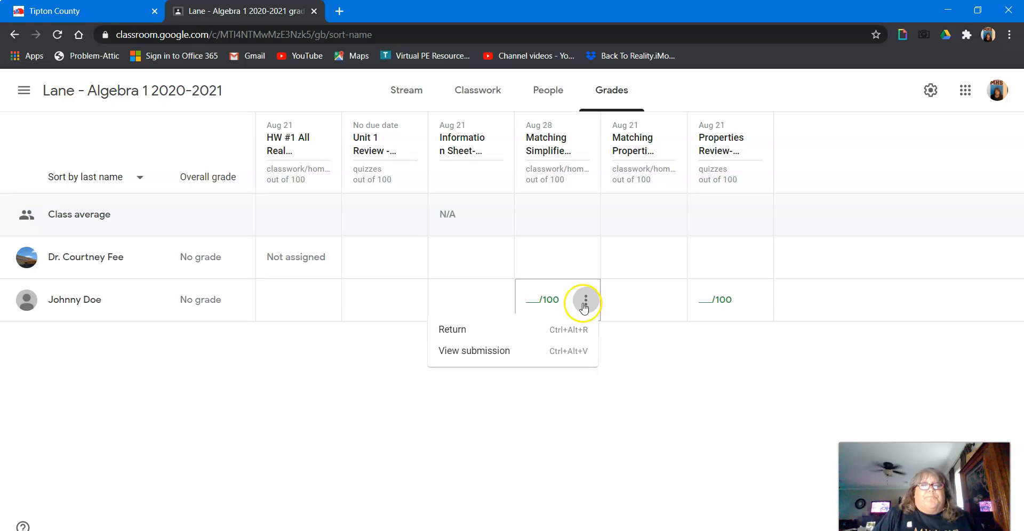
{"action": "left_click", "coordinate": [504, 351]}
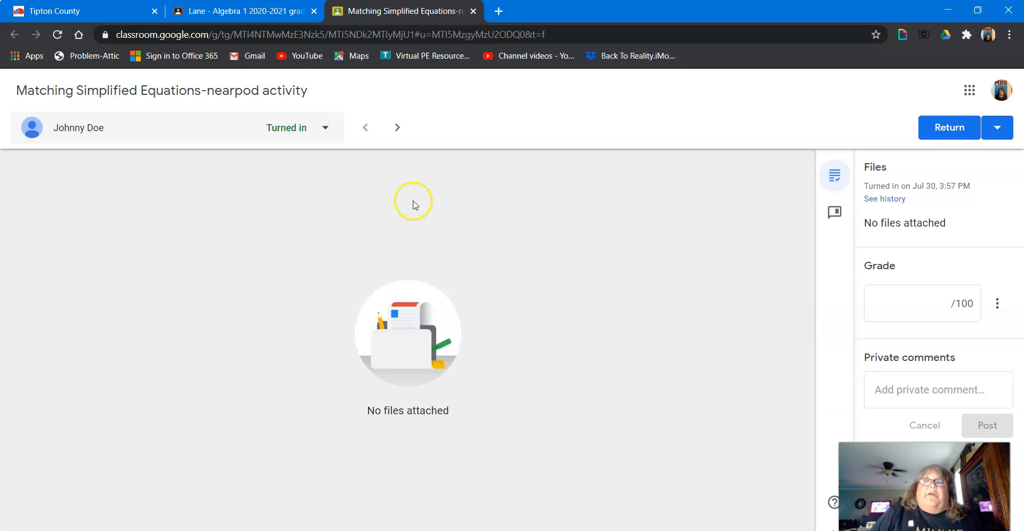
{"action": "left_click", "coordinate": [472, 16]}
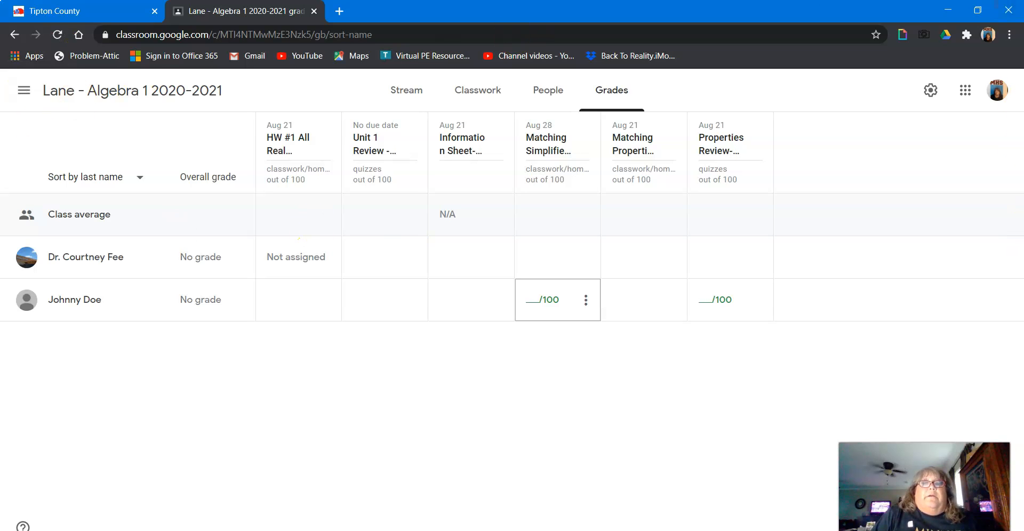
Step: Open the Classwork page, look at the Create options, and browse the weekly topic listings
{"action": "left_click", "coordinate": [137, 90]}
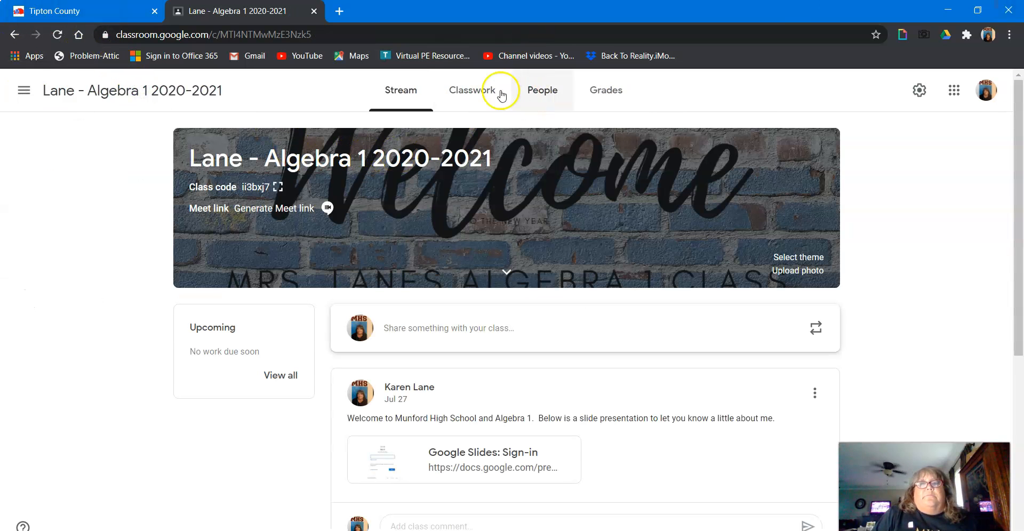
{"action": "left_click", "coordinate": [476, 95]}
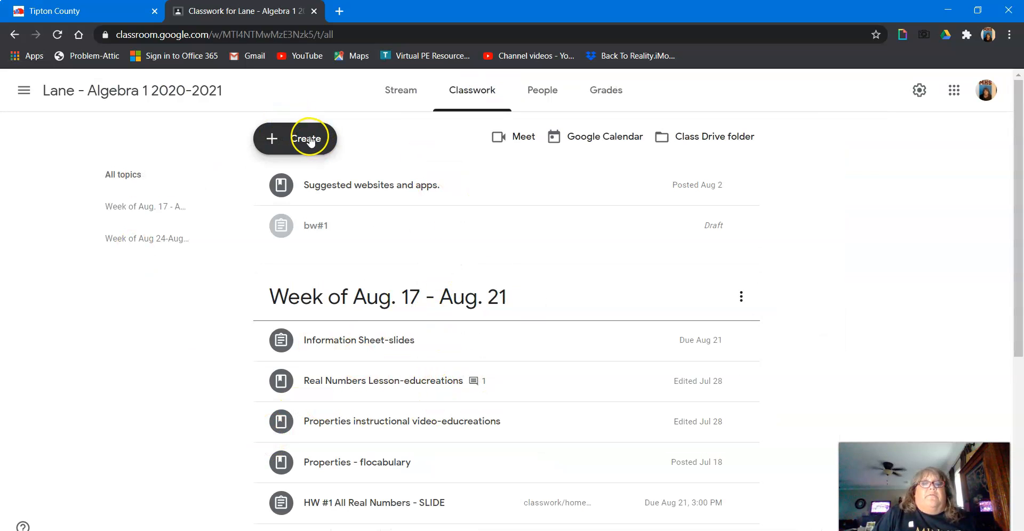
{"action": "left_click", "coordinate": [311, 141]}
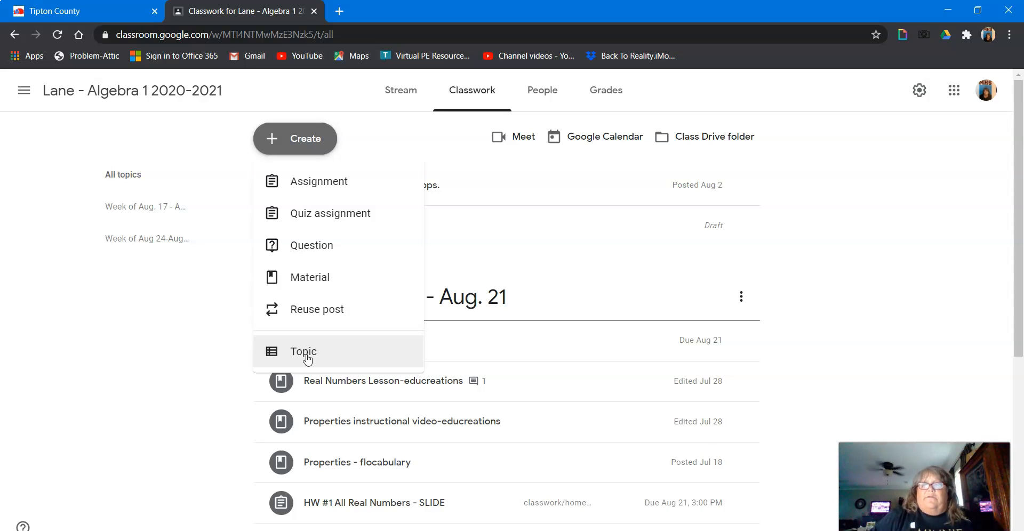
{"action": "left_click", "coordinate": [202, 338]}
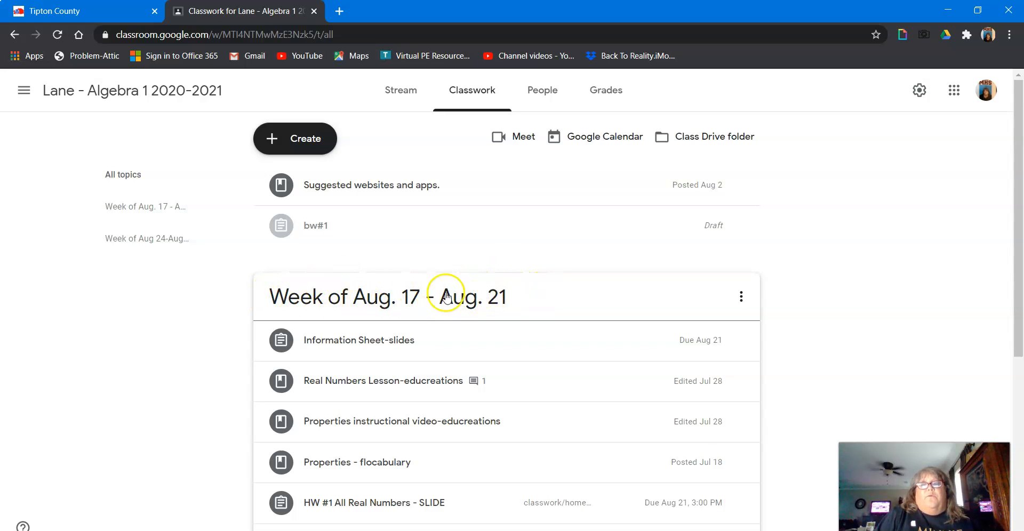
{"action": "scroll", "coordinate": [423, 298], "scroll_direction": "down", "scroll_amount": 6}
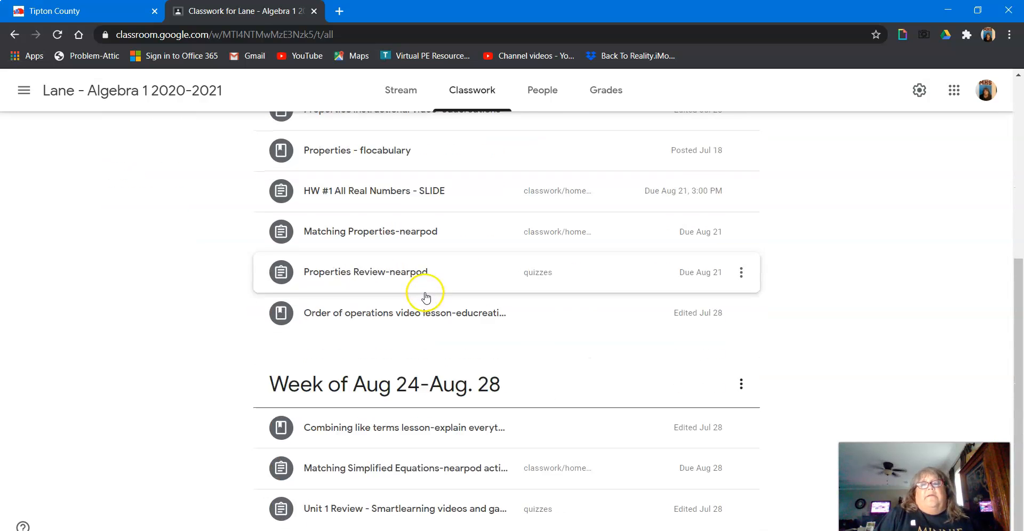
{"action": "scroll", "coordinate": [416, 320], "scroll_direction": "up", "scroll_amount": 4}
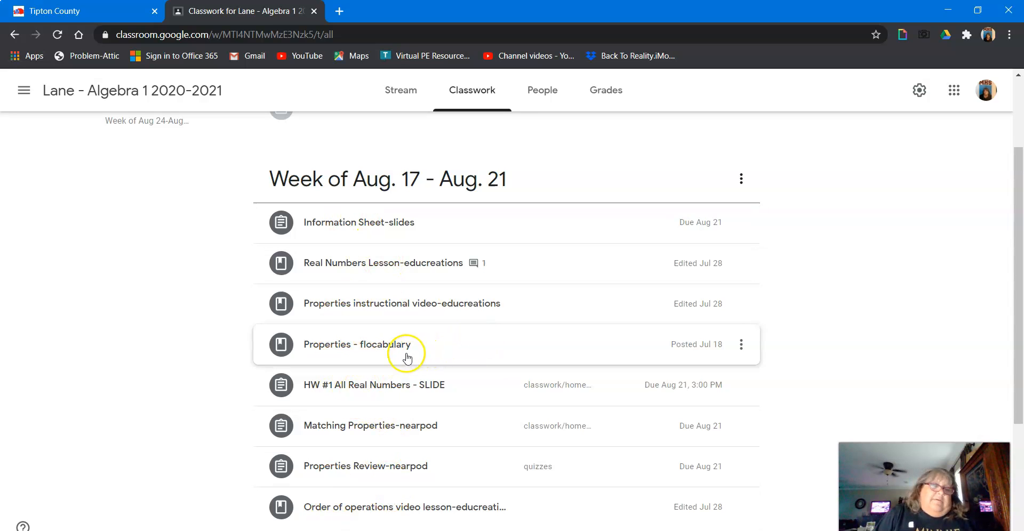
{"action": "scroll", "coordinate": [437, 243], "scroll_direction": "down", "scroll_amount": 1}
{"action": "scroll", "coordinate": [438, 243], "scroll_direction": "down", "scroll_amount": 2}
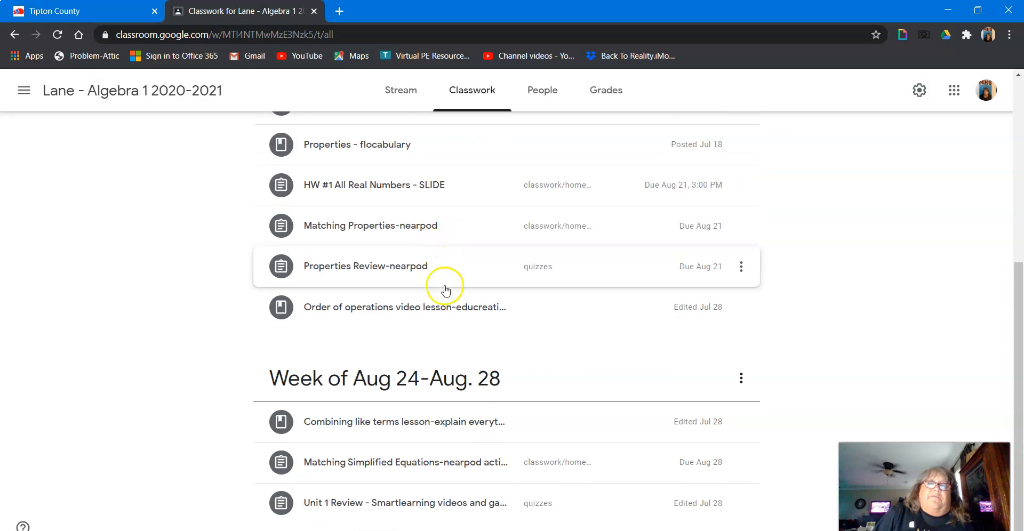
{"action": "scroll", "coordinate": [444, 283], "scroll_direction": "up", "scroll_amount": 5}
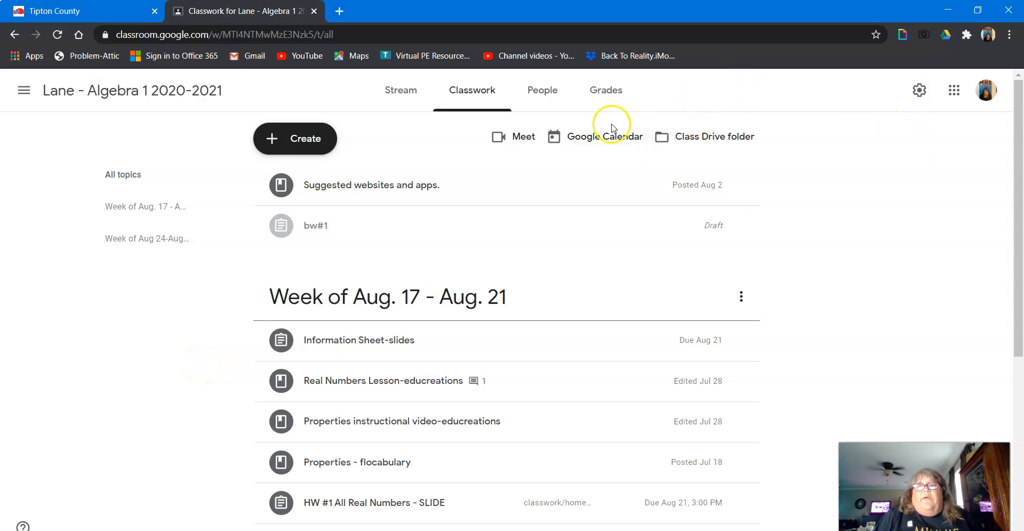
Step: View the class's Google Calendar, close it, and open the Class Drive folder
{"action": "left_click", "coordinate": [606, 140]}
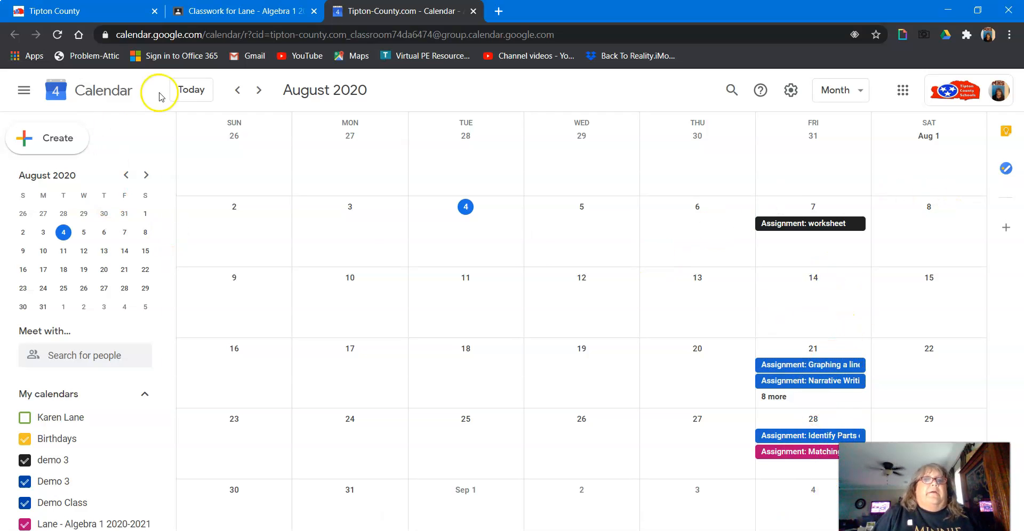
{"action": "left_click", "coordinate": [473, 11]}
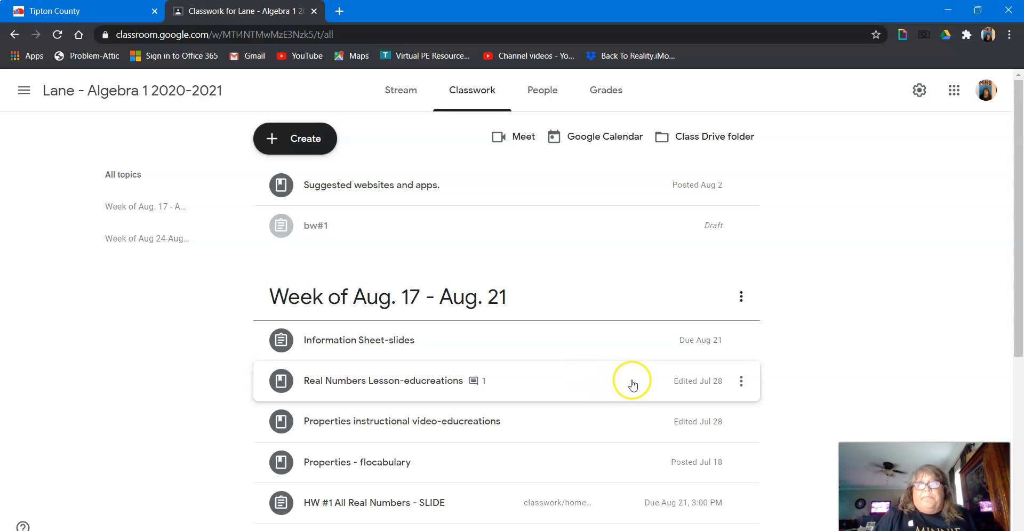
{"action": "left_click", "coordinate": [692, 136]}
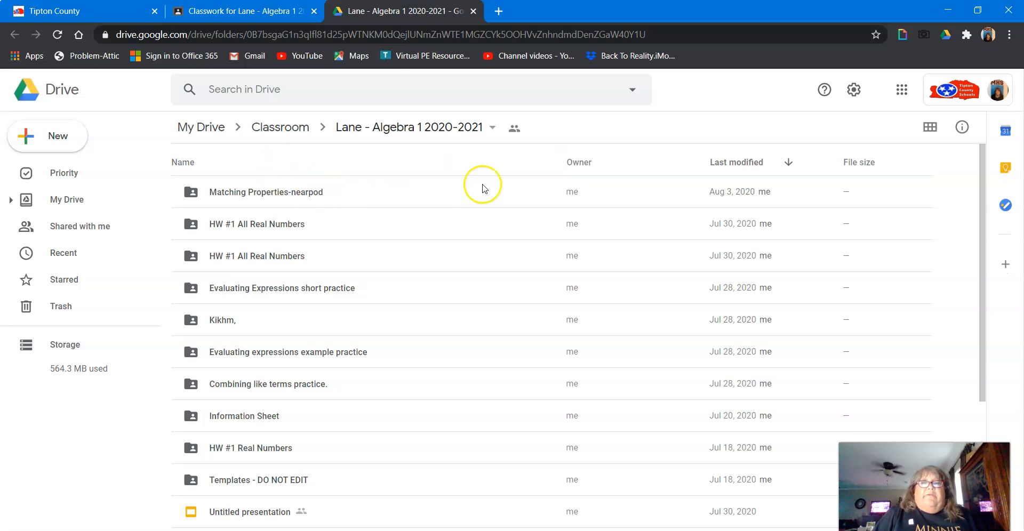
Step: Browse the class Drive folder and open the Combining like terms practice. folder, returning to the class folder
{"action": "scroll", "coordinate": [450, 325], "scroll_direction": "down", "scroll_amount": 5}
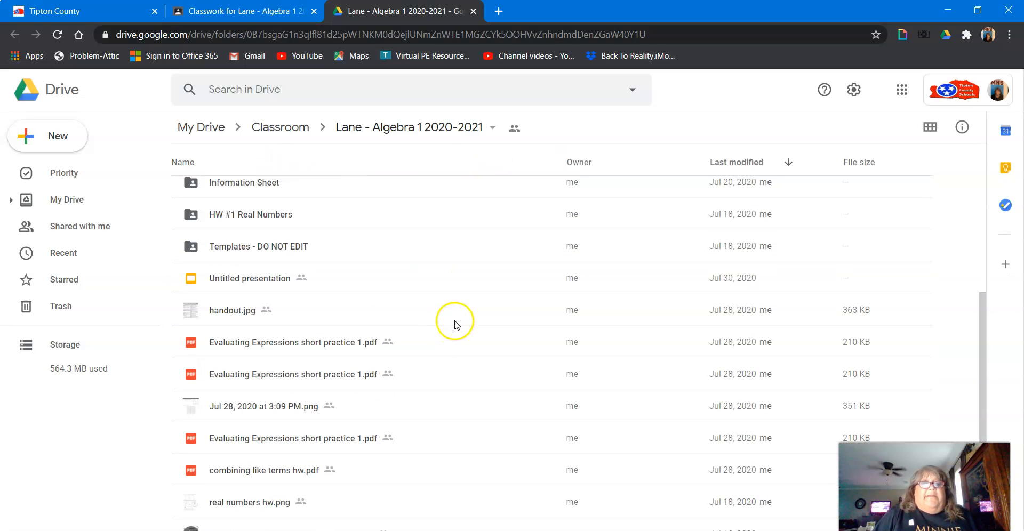
{"action": "scroll", "coordinate": [456, 320], "scroll_direction": "up", "scroll_amount": 5}
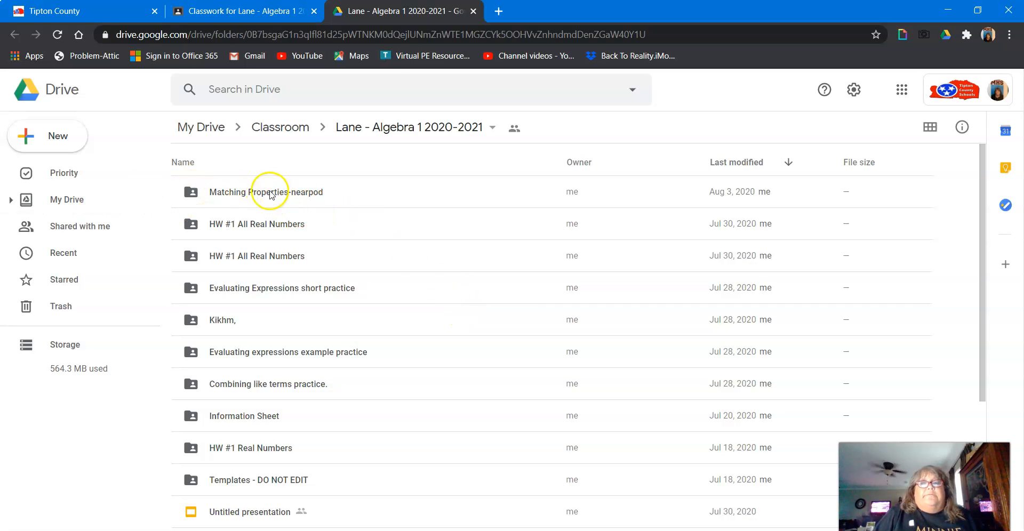
{"action": "scroll", "coordinate": [437, 419], "scroll_direction": "down", "scroll_amount": 1}
{"action": "scroll", "coordinate": [437, 419], "scroll_direction": "down", "scroll_amount": 4}
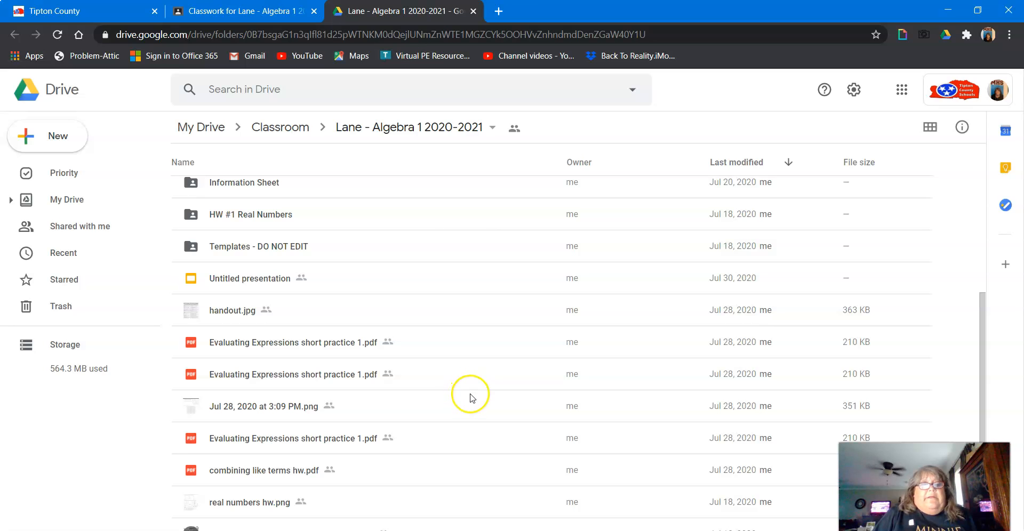
{"action": "scroll", "coordinate": [469, 398], "scroll_direction": "up", "scroll_amount": 3}
{"action": "double_click", "coordinate": [287, 286]}
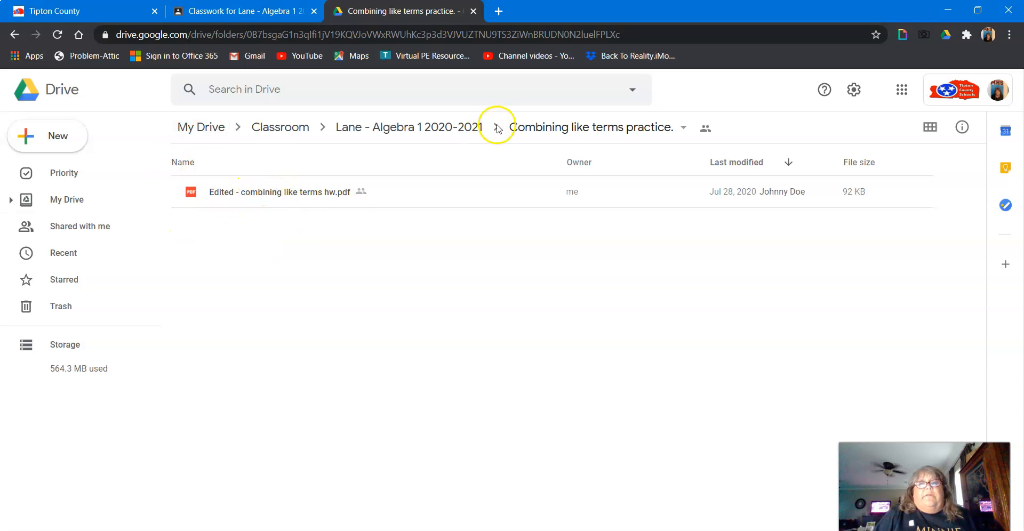
{"action": "left_click", "coordinate": [451, 129]}
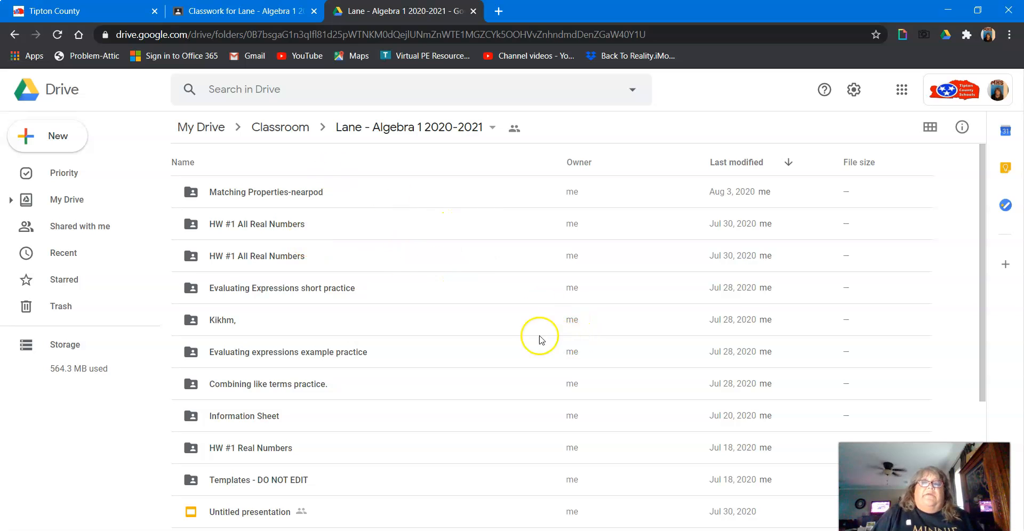
Step: Open the HW #1 All Real Numbers folder and a student's submitted slides, then close the Drive tabs
{"action": "double_click", "coordinate": [286, 225]}
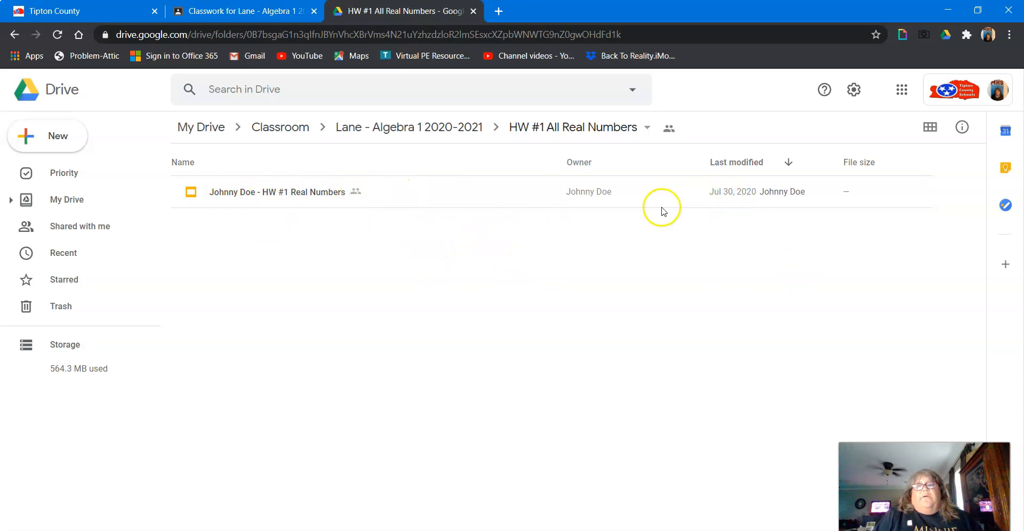
{"action": "left_click", "coordinate": [297, 195]}
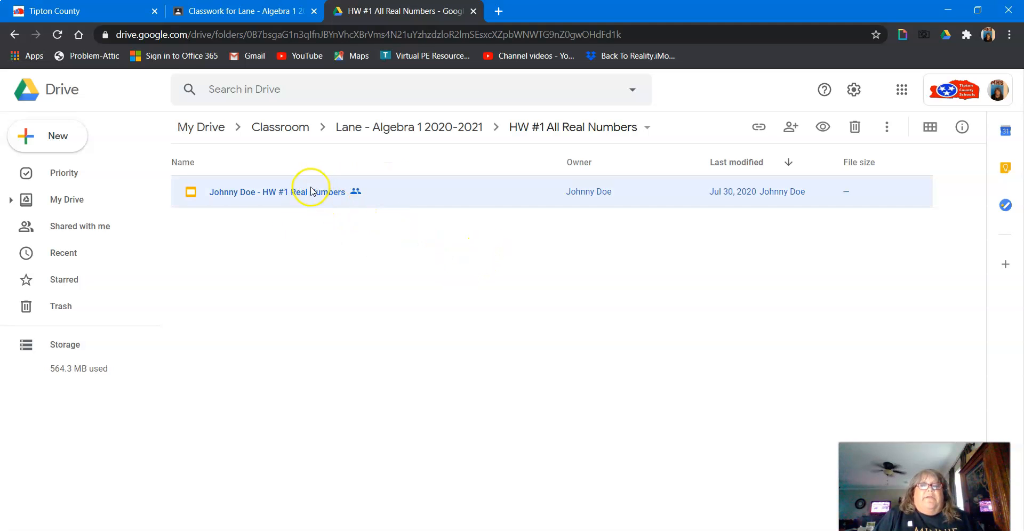
{"action": "double_click", "coordinate": [309, 193]}
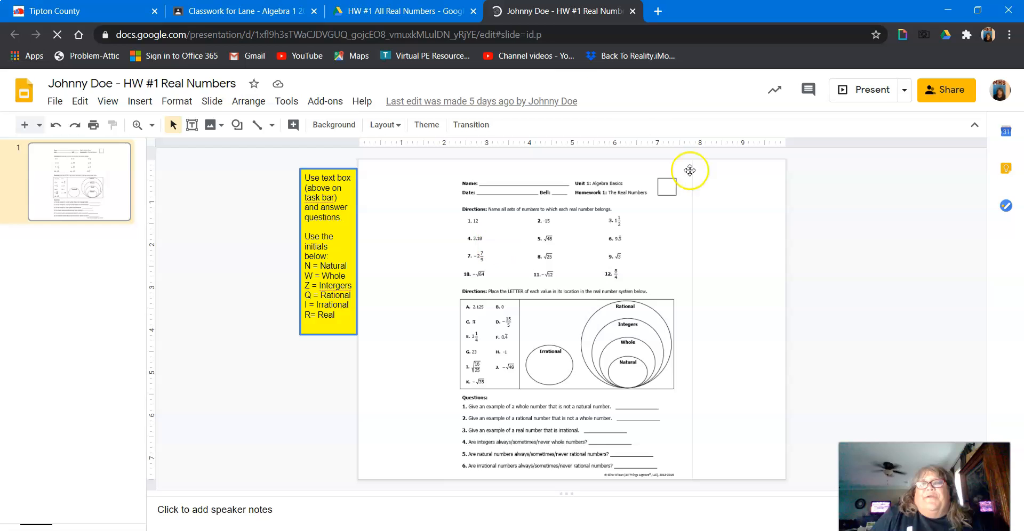
{"action": "left_click", "coordinate": [632, 12]}
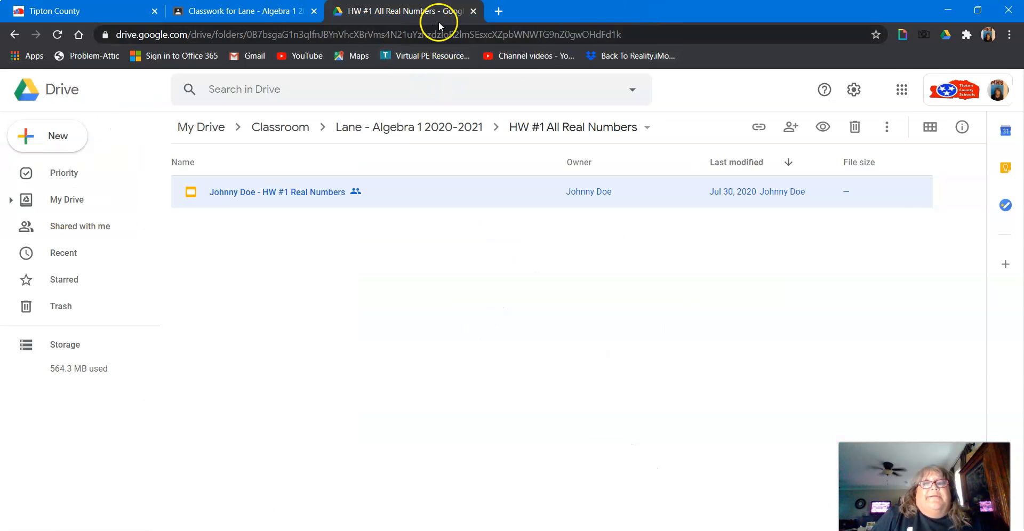
{"action": "left_click", "coordinate": [471, 12]}
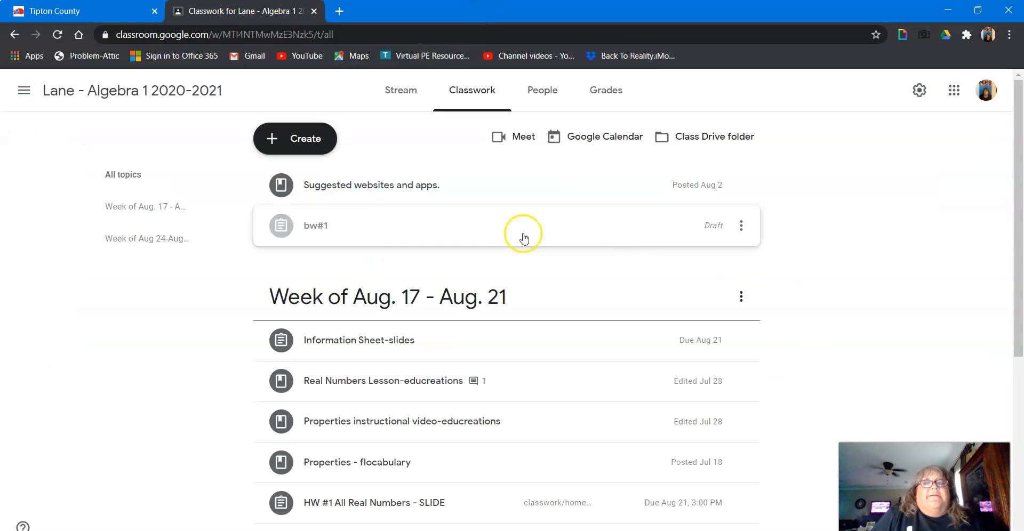
Step: Scroll through the assignments on the Classwork page
{"action": "scroll", "coordinate": [611, 207], "scroll_direction": "down", "scroll_amount": 1}
{"action": "scroll", "coordinate": [613, 214], "scroll_direction": "up", "scroll_amount": 1}
{"action": "scroll", "coordinate": [479, 288], "scroll_direction": "down", "scroll_amount": 1}
{"action": "scroll", "coordinate": [491, 327], "scroll_direction": "down", "scroll_amount": 3}
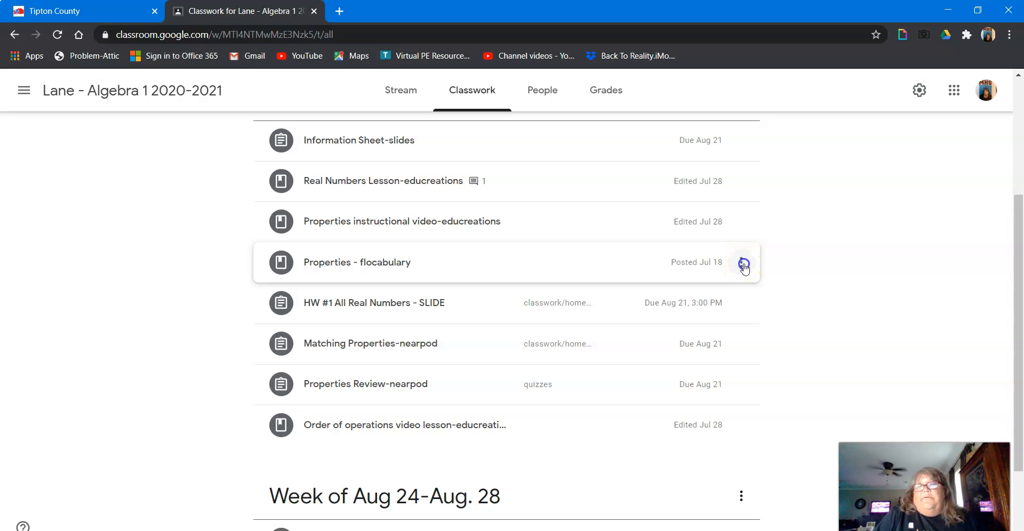
Step: Edit the Properties - flocabulary material, review which students it is assigned to, keep All students, and save it
{"action": "left_click", "coordinate": [743, 263]}
{"action": "left_click", "coordinate": [696, 294]}
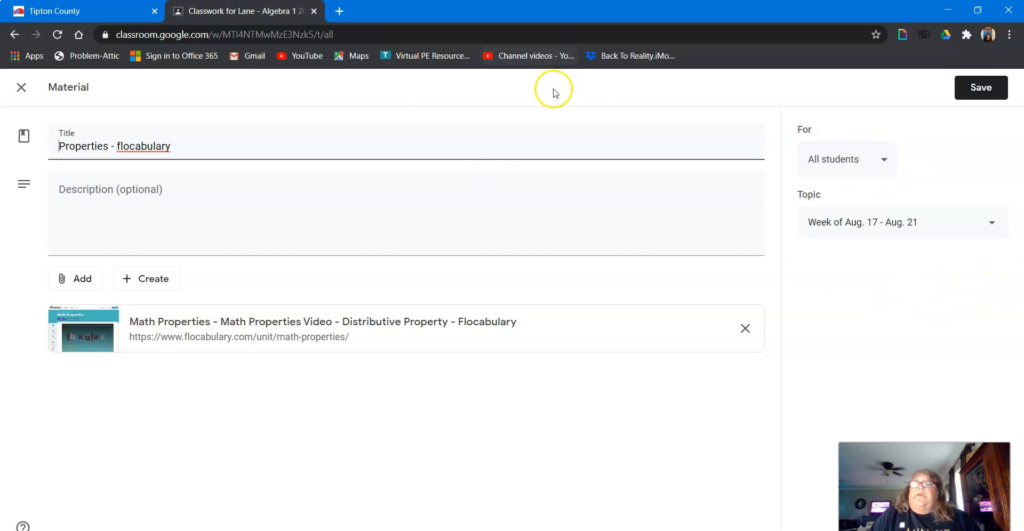
{"action": "left_click", "coordinate": [883, 160]}
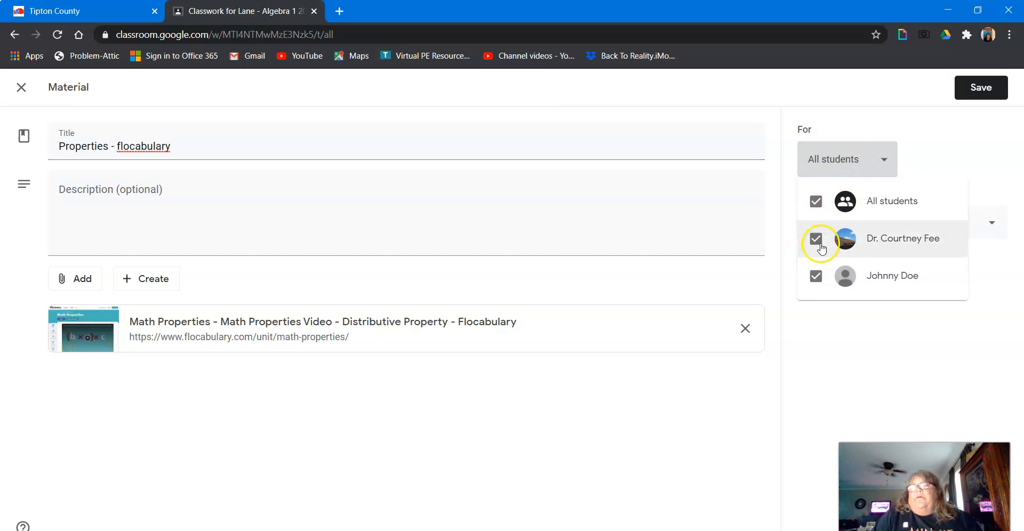
{"action": "left_click", "coordinate": [816, 240]}
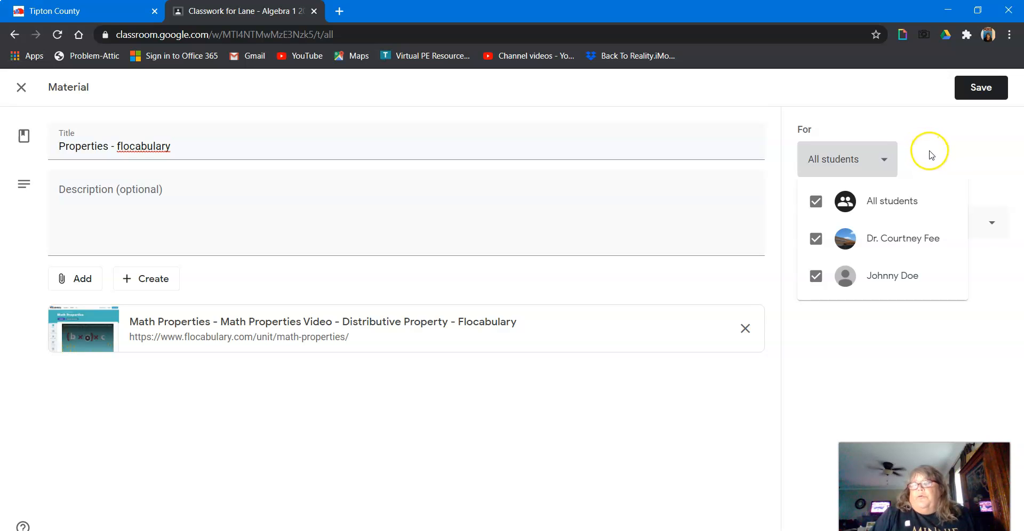
{"action": "left_click", "coordinate": [931, 155]}
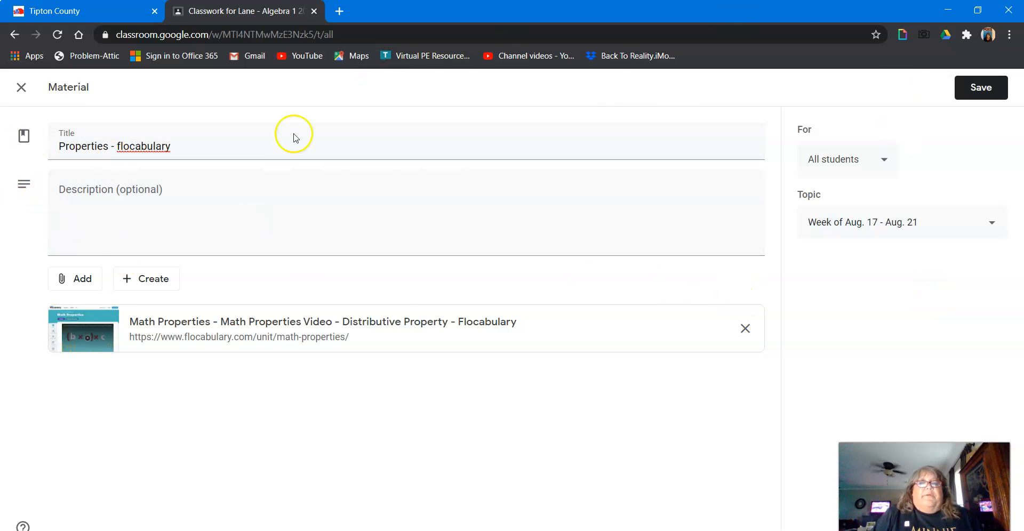
{"action": "left_click", "coordinate": [978, 88]}
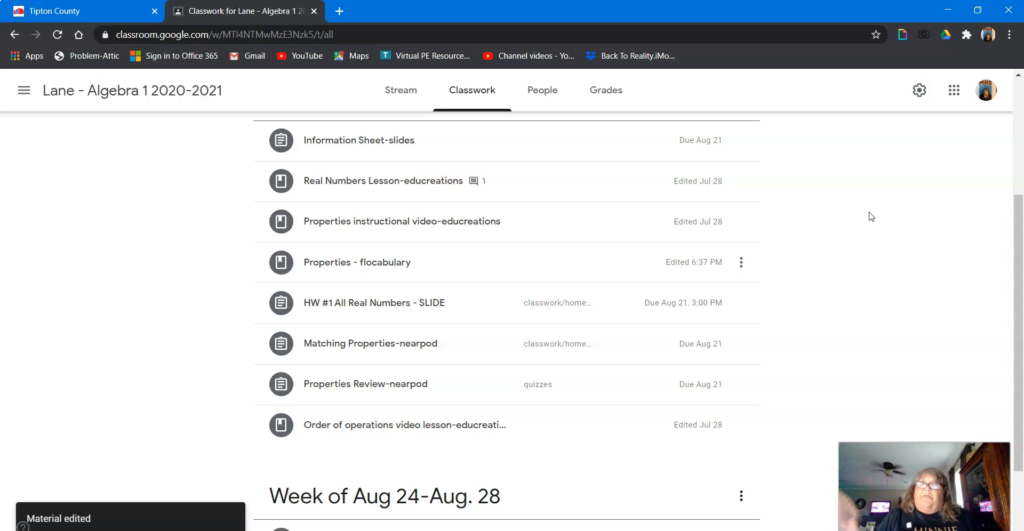
{"action": "scroll", "coordinate": [954, 114], "scroll_direction": "up", "scroll_amount": 4}
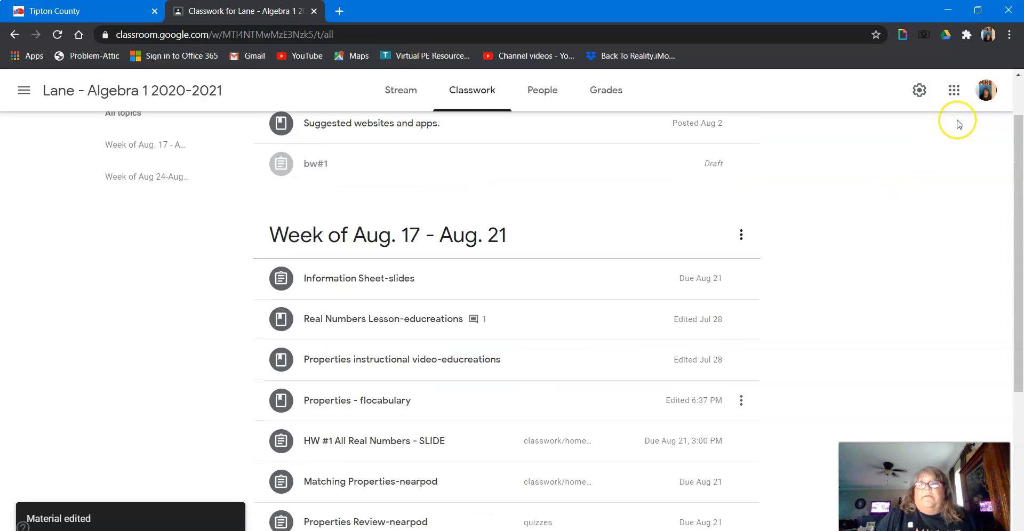